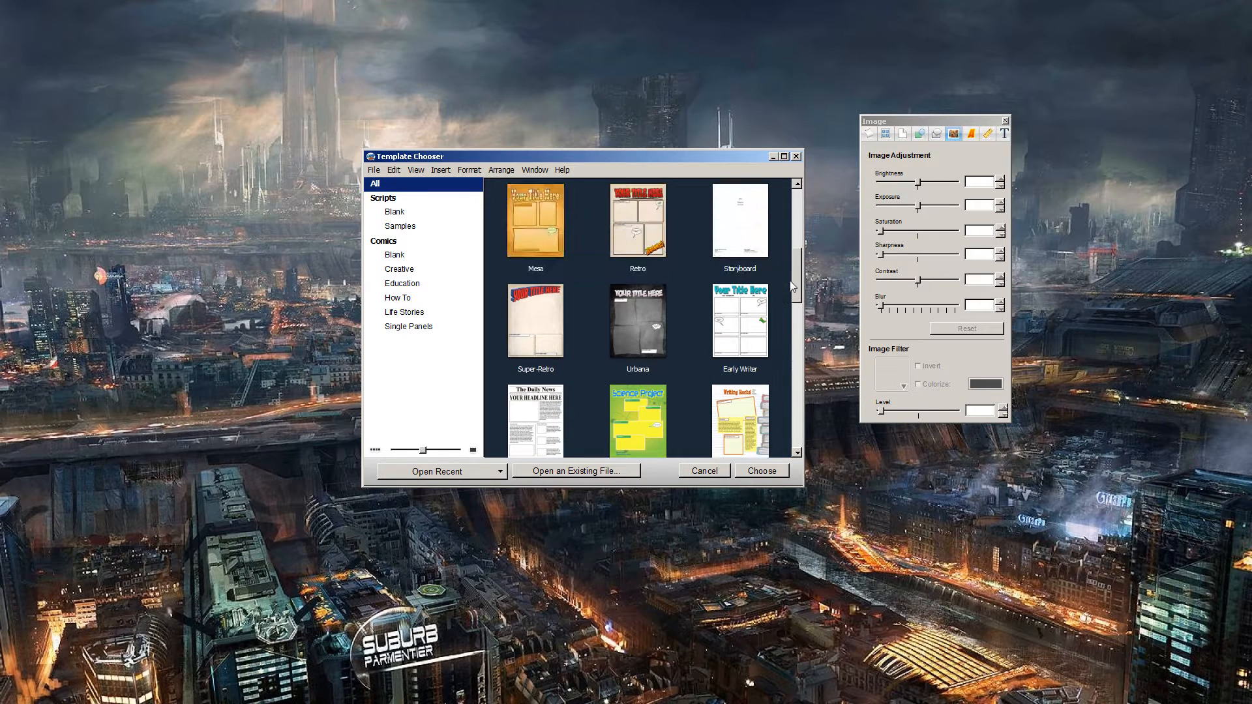
Step: Create a new comic from the Urbana template
left_click(633, 338)
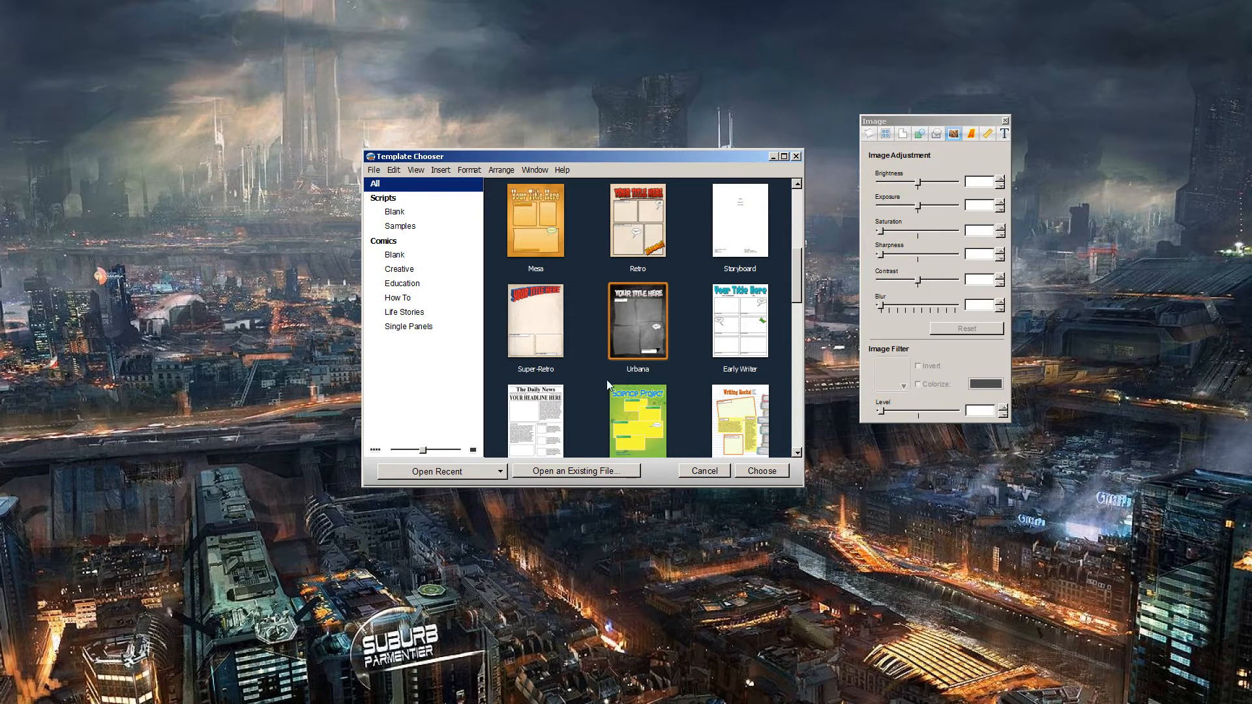
key("Return")
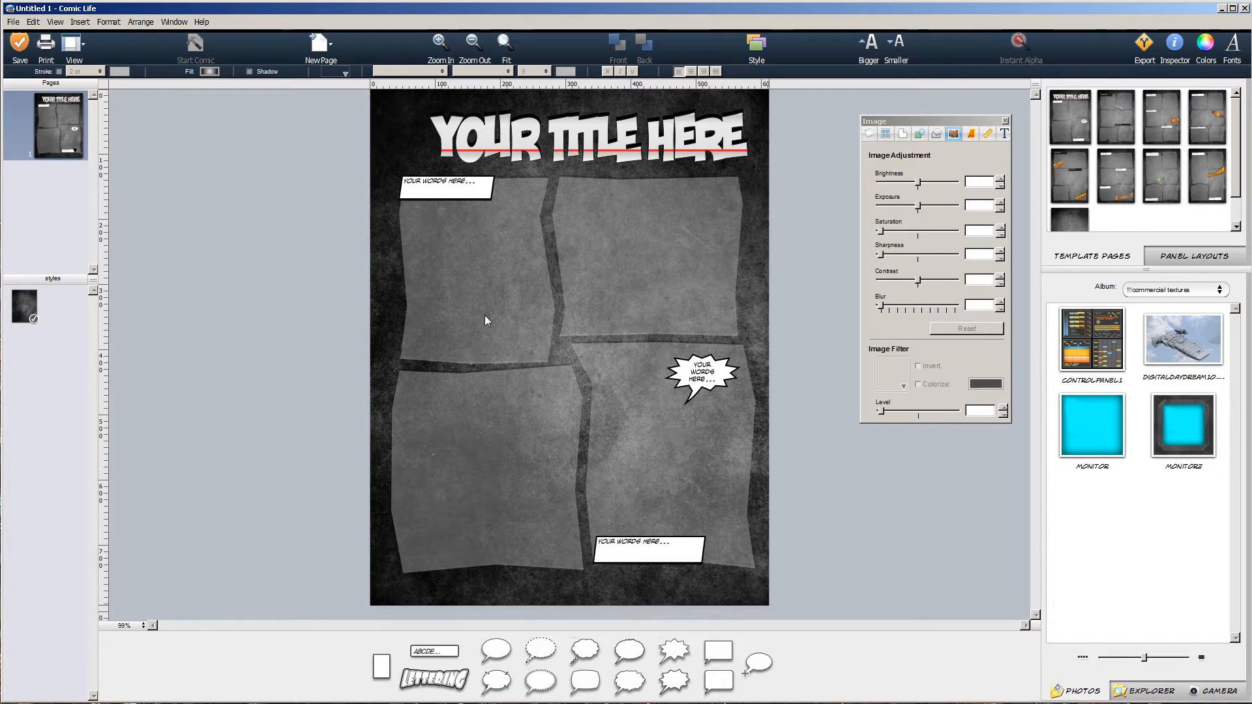
Step: Browse the comic life folder and place the fleeet1d.jpg image in the page's upper-left panel
left_click(1151, 693)
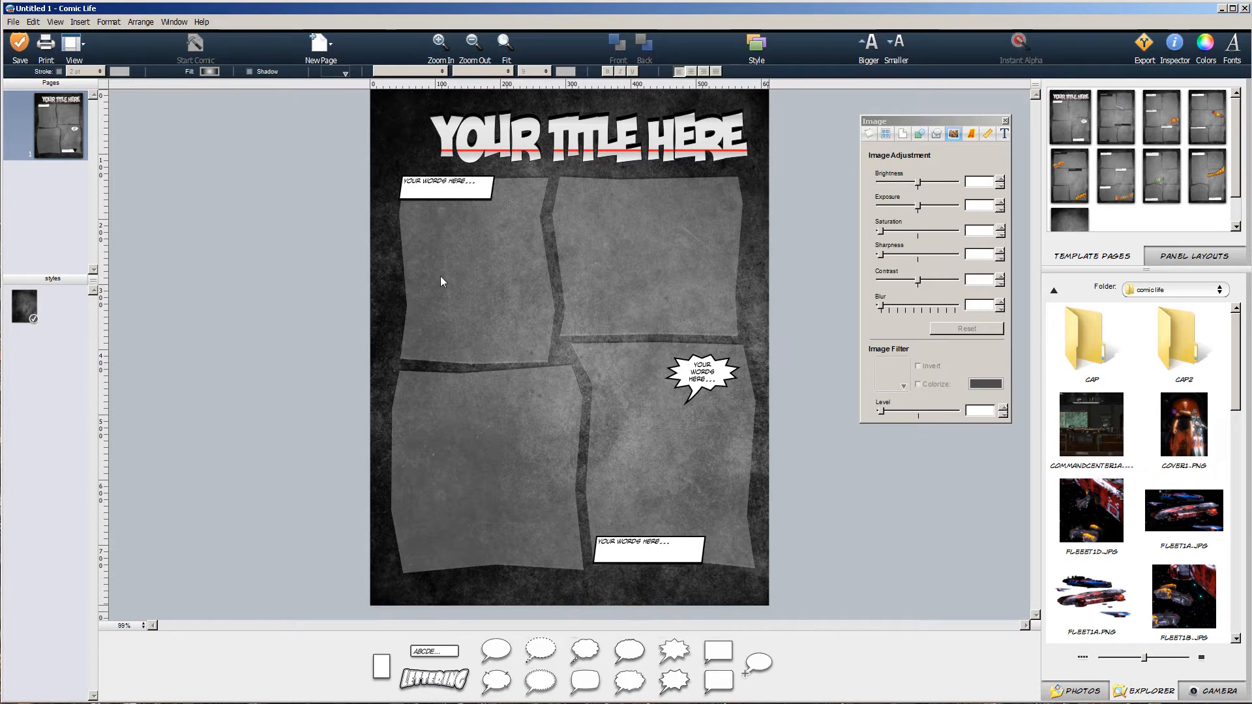
left_click(1108, 514)
left_click_drag(1087, 519, 473, 285)
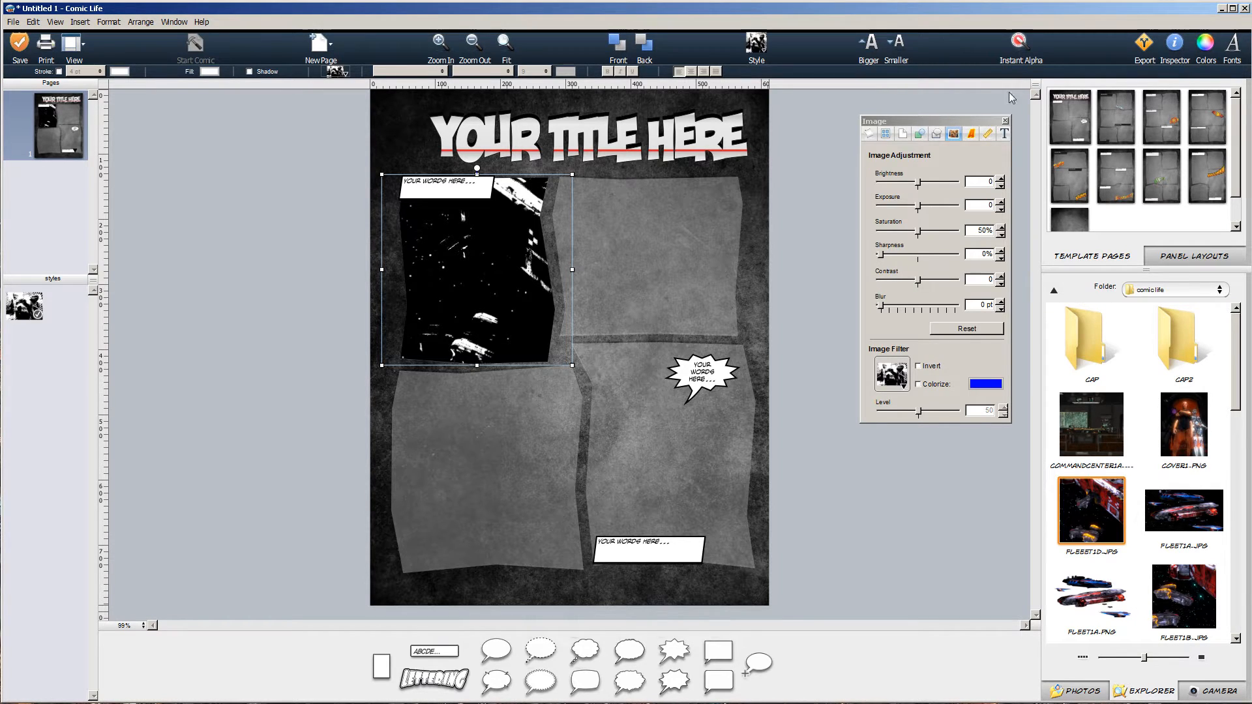
Step: Try the None, Hatched + Border B&W, Hatched 2 and Painted 2 + Border filters on the upper-left panel's image
left_click(903, 381)
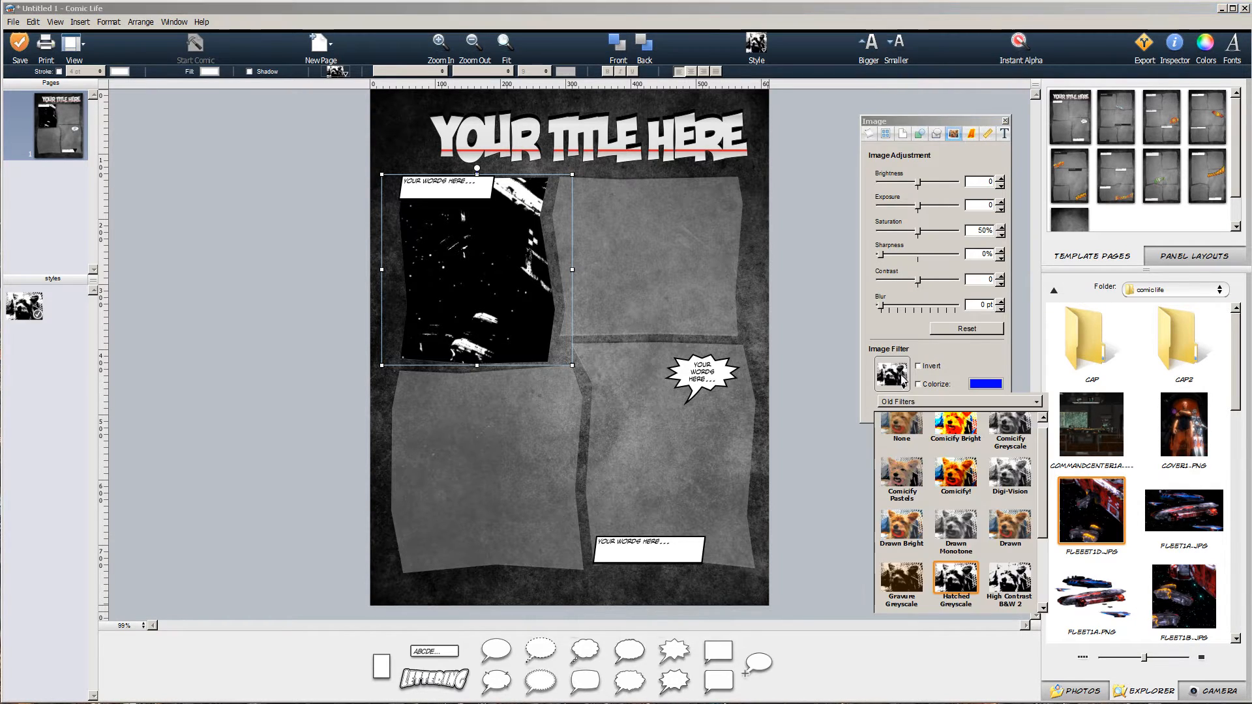
left_click(903, 428)
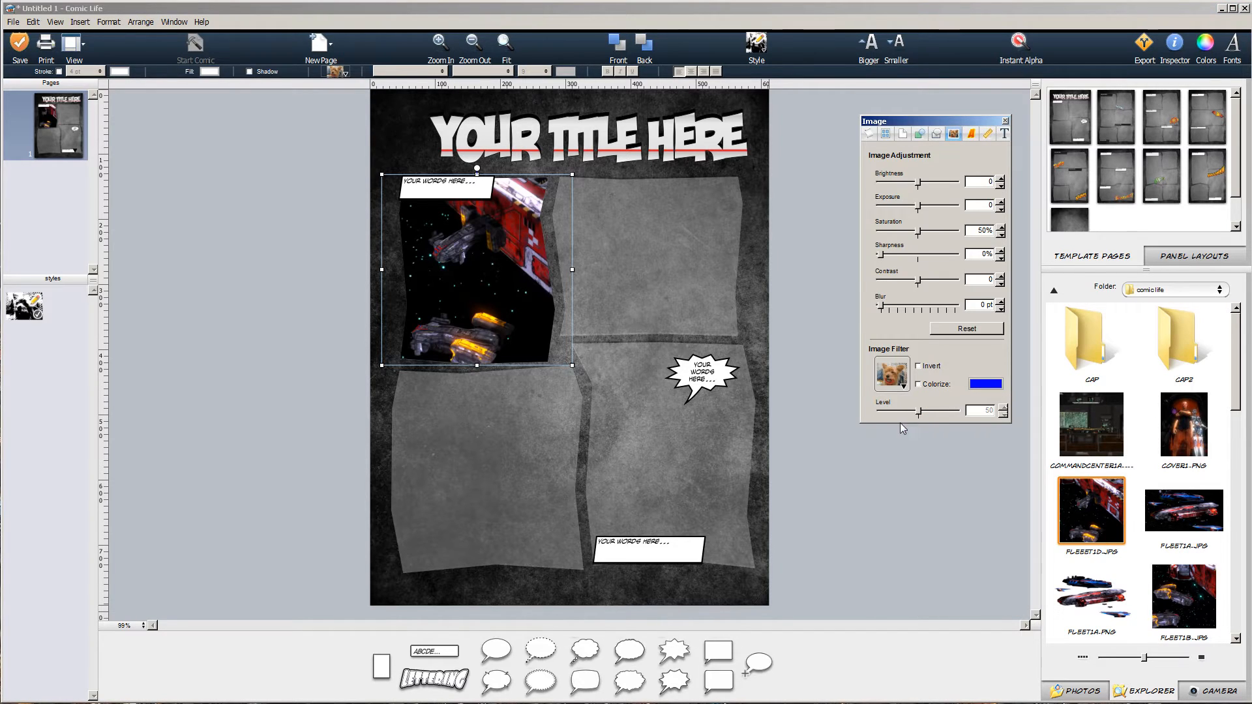
left_click(903, 381)
left_click(957, 432)
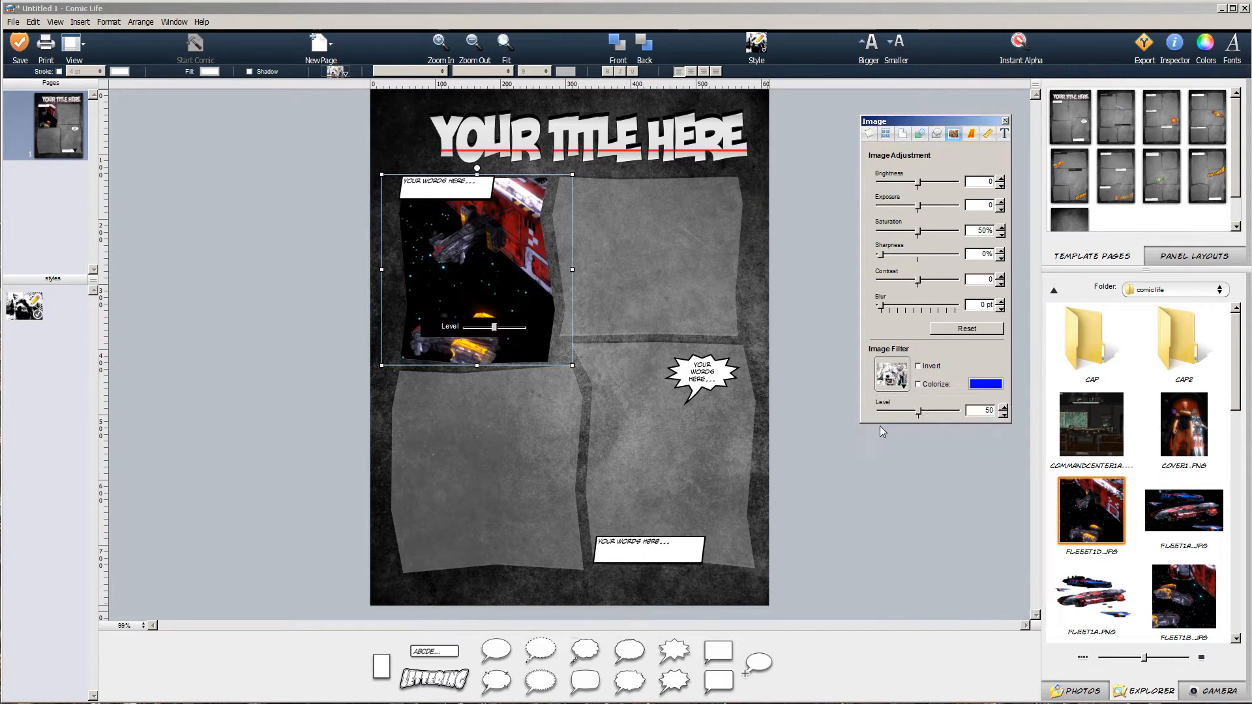
left_click(903, 382)
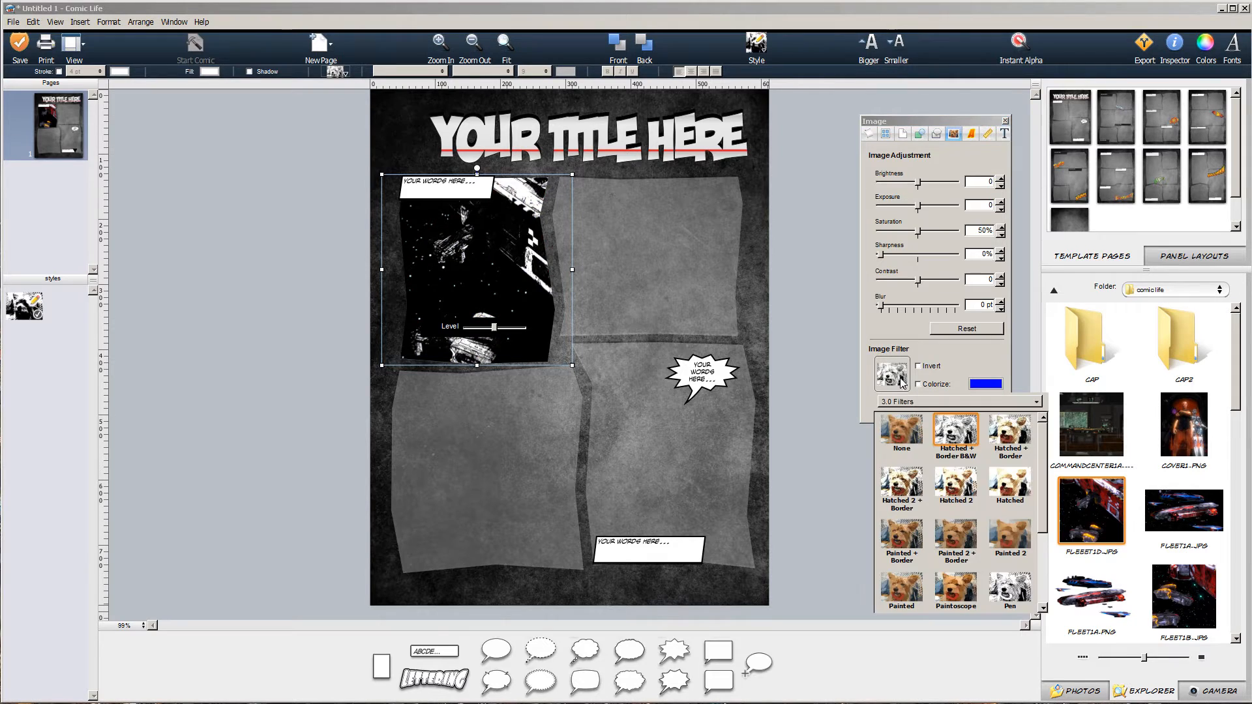
left_click(957, 482)
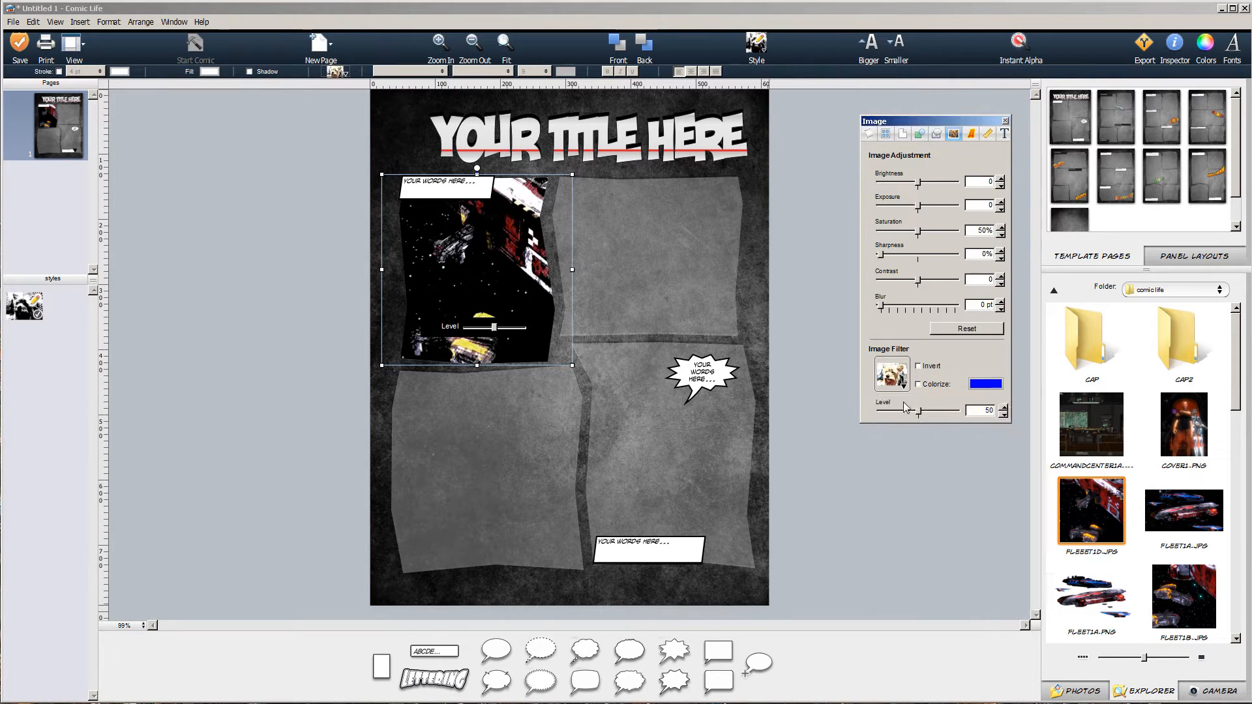
left_click(897, 393)
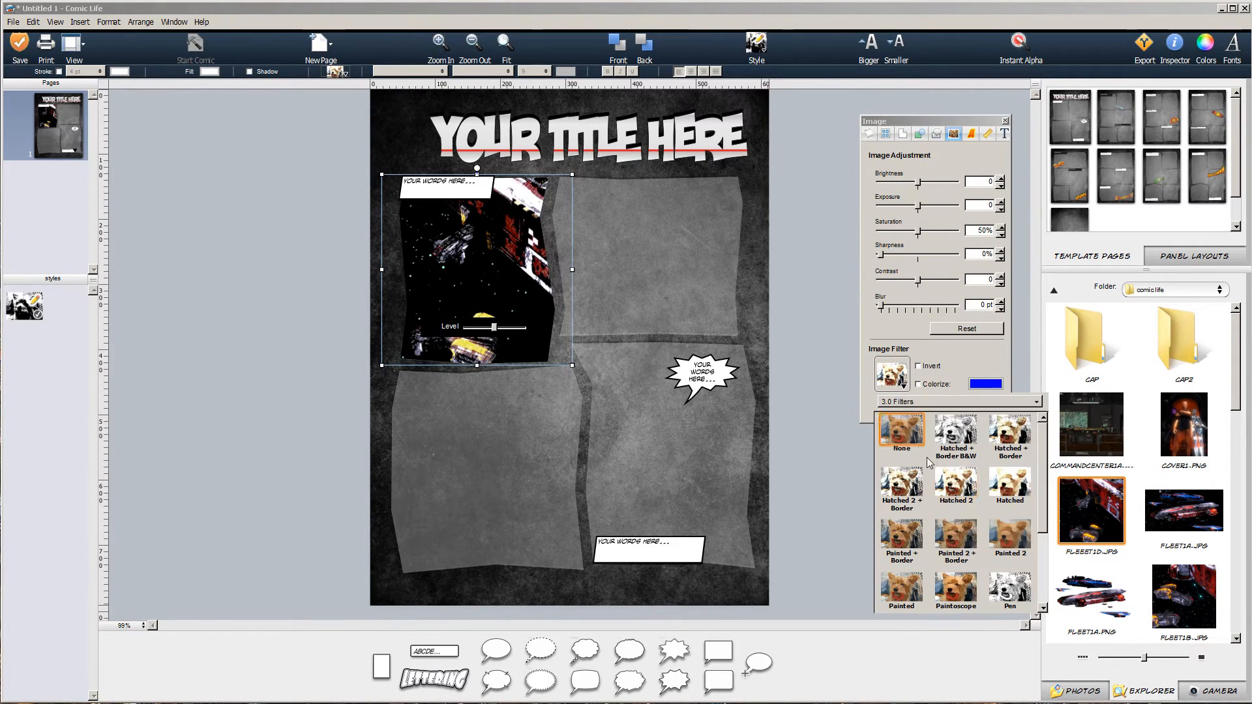
left_click(953, 536)
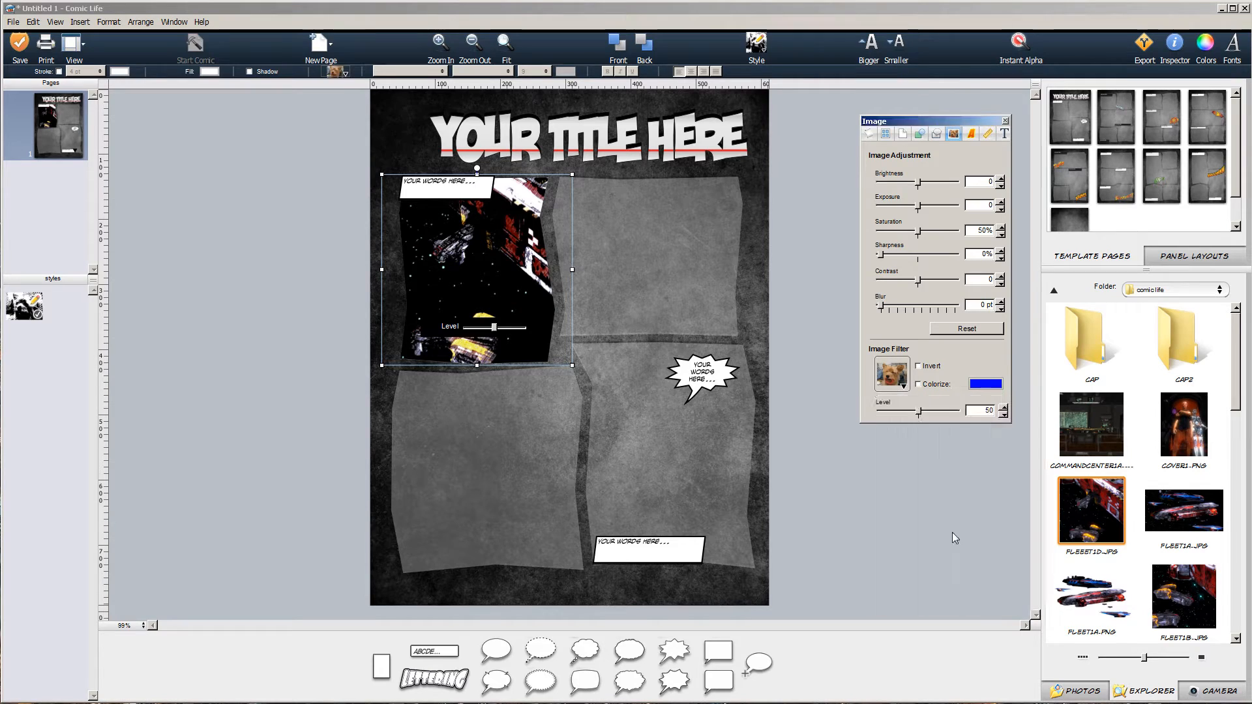
Step: Set the image filter of the upper-left panel's picture to None
left_click(903, 386)
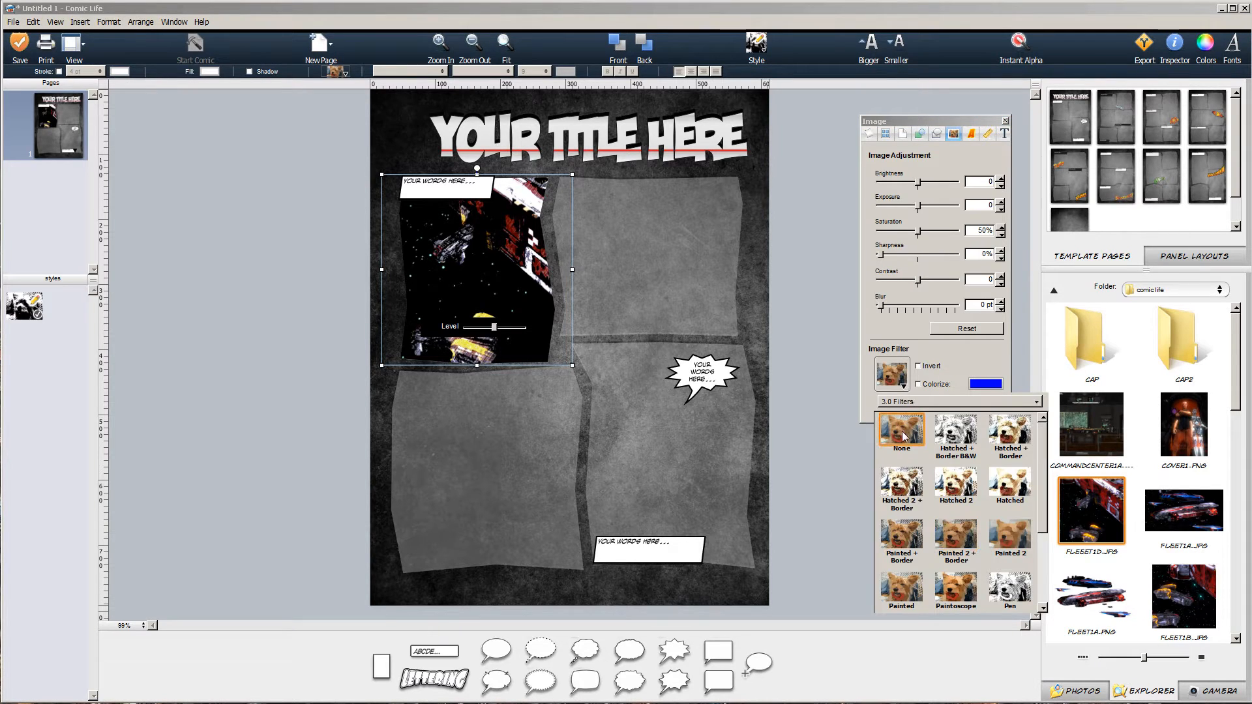
left_click(903, 437)
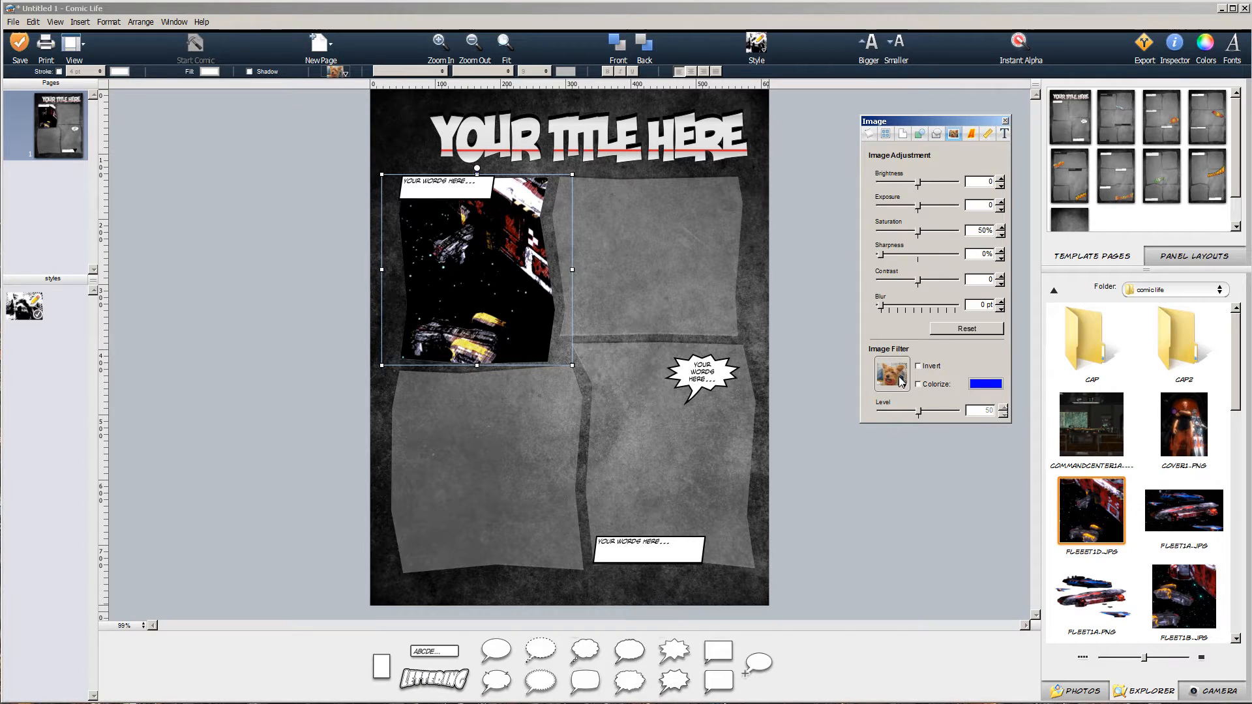
left_click(901, 383)
left_click(898, 438)
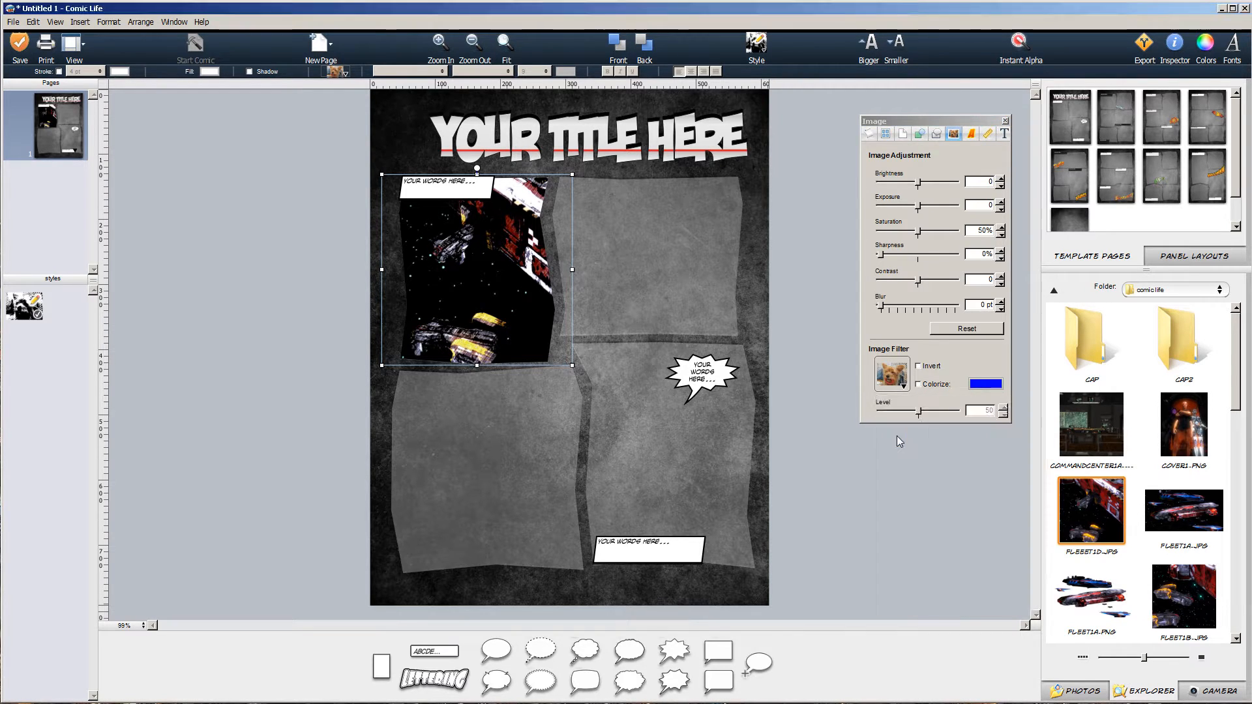
left_click(900, 432)
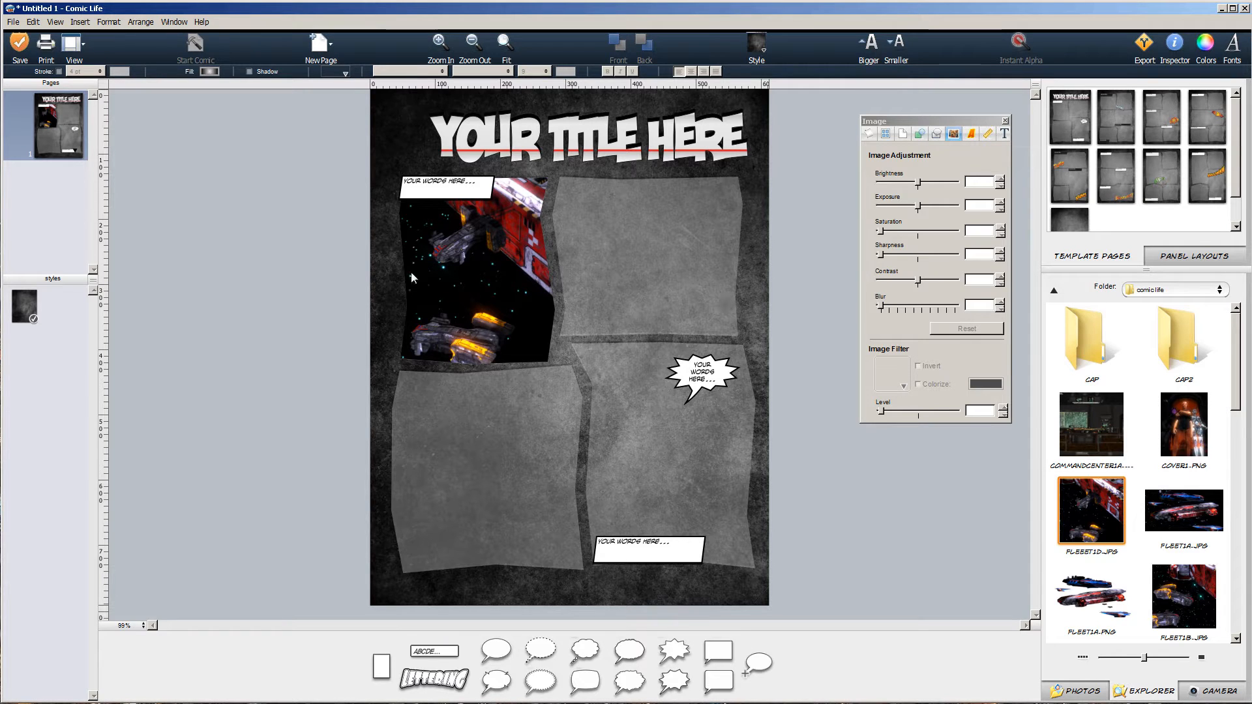
Step: Select the image inside the upper-left panel and update its style from the selection
left_click(28, 315)
left_click(438, 265)
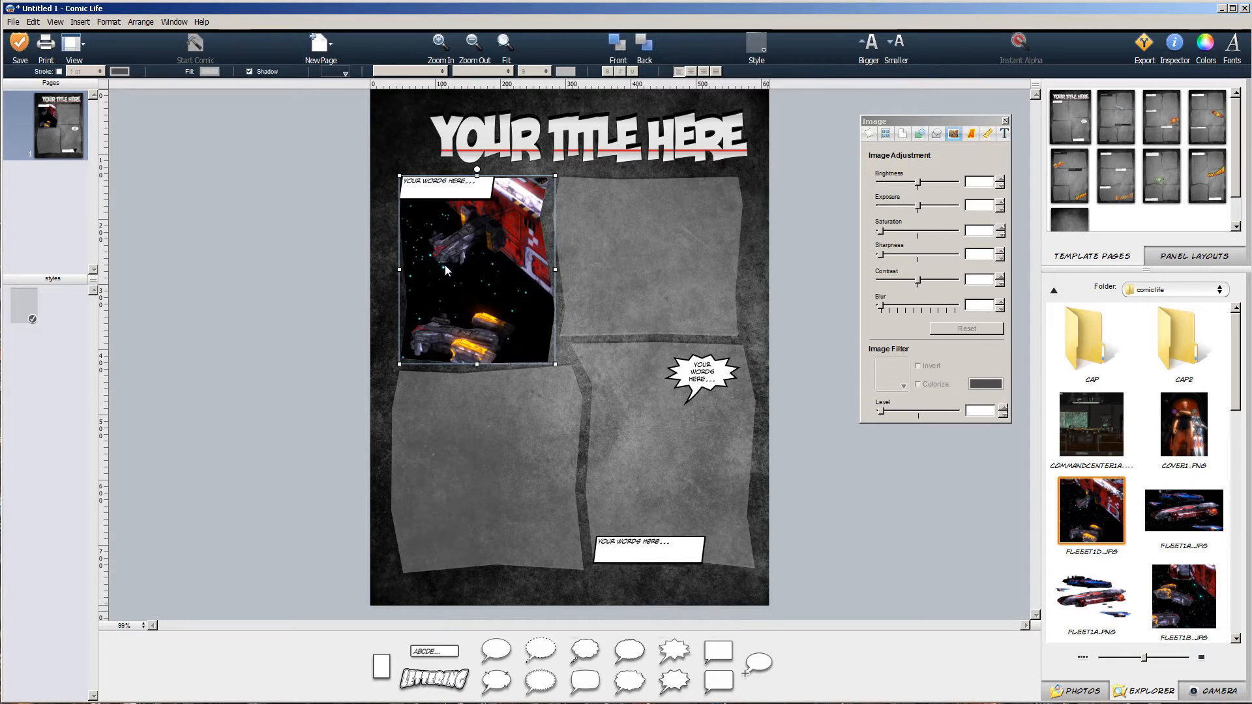
left_click(448, 265)
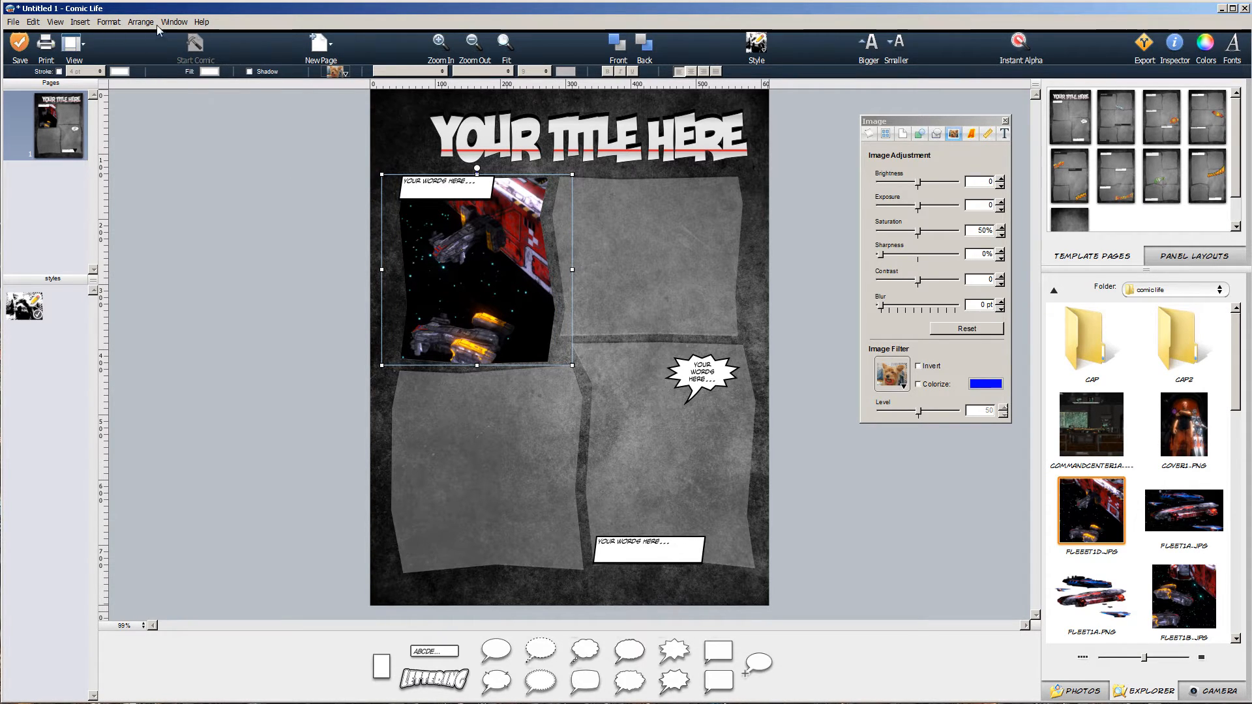
left_click(106, 23)
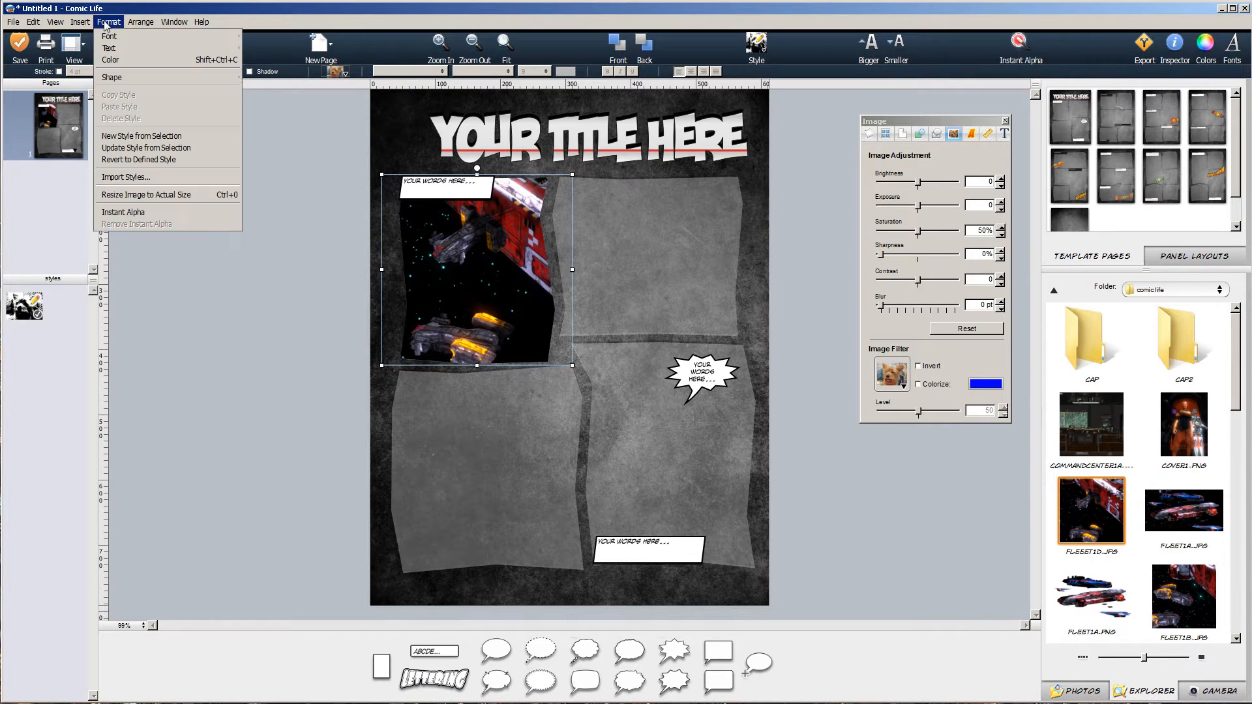
left_click(146, 147)
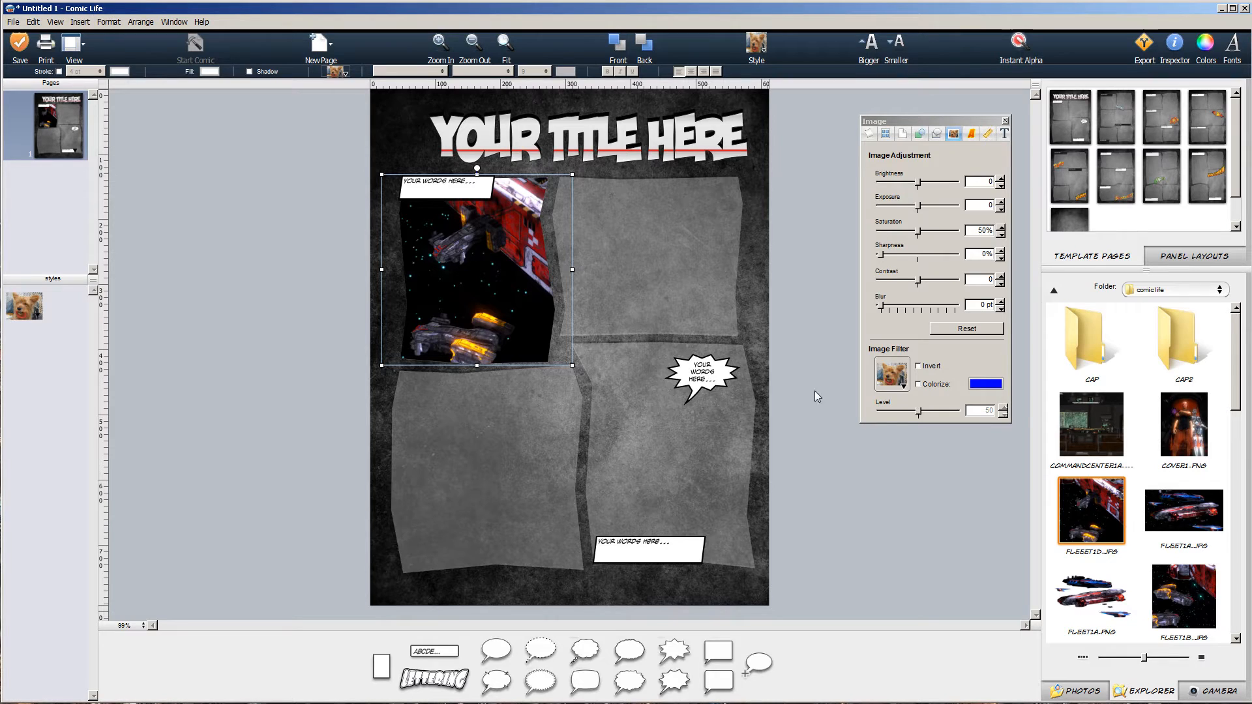
Step: Place fleet1a.jpg in the upper-right panel and set its exposure to 10
left_click_drag(1166, 507, 632, 323)
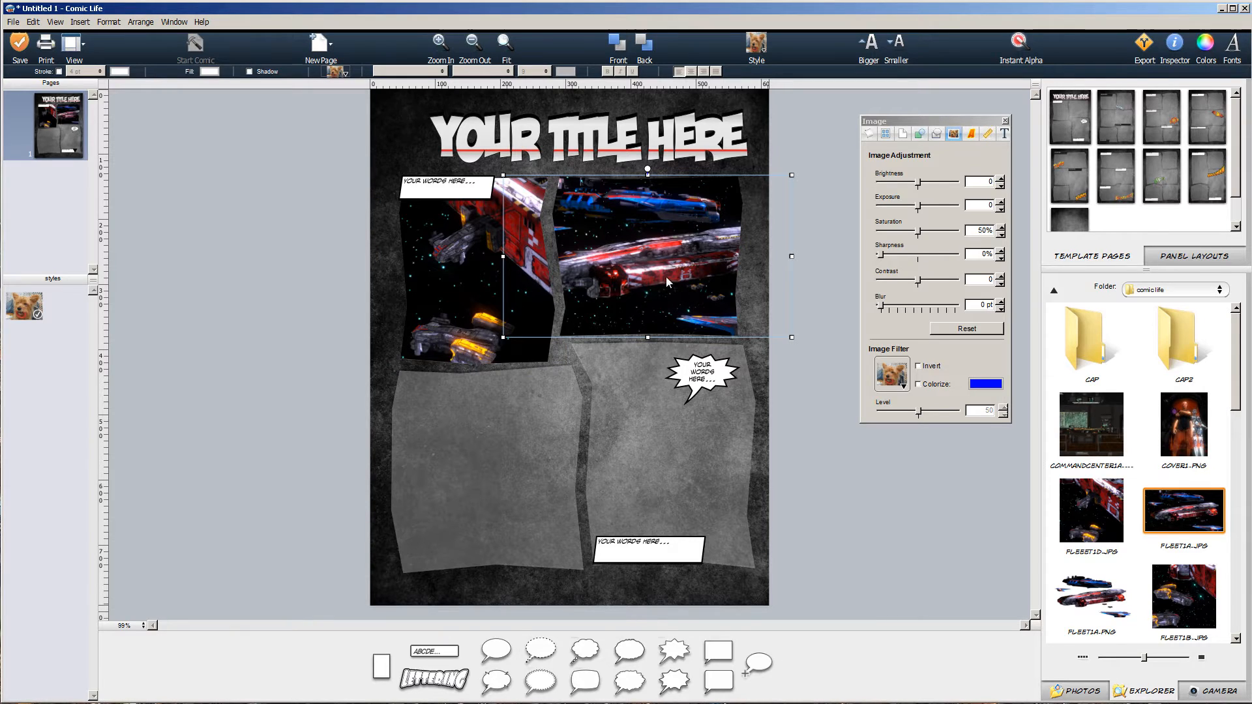
left_click(980, 208)
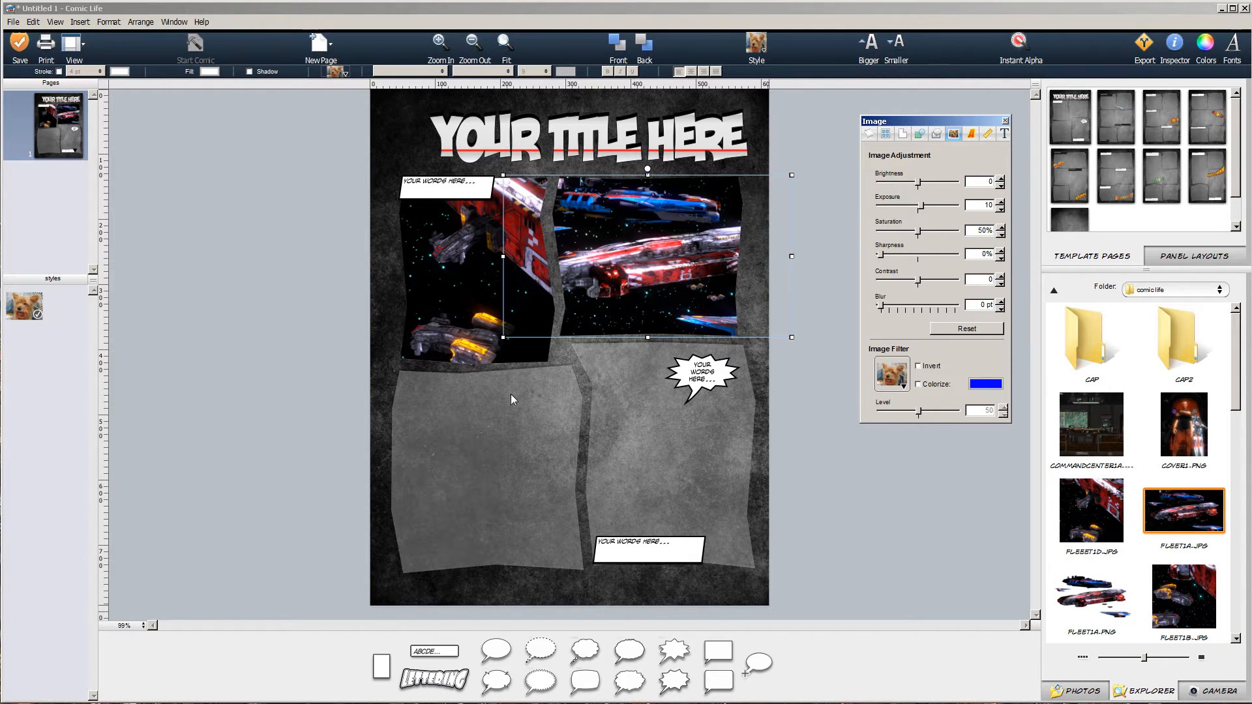
left_click(805, 493)
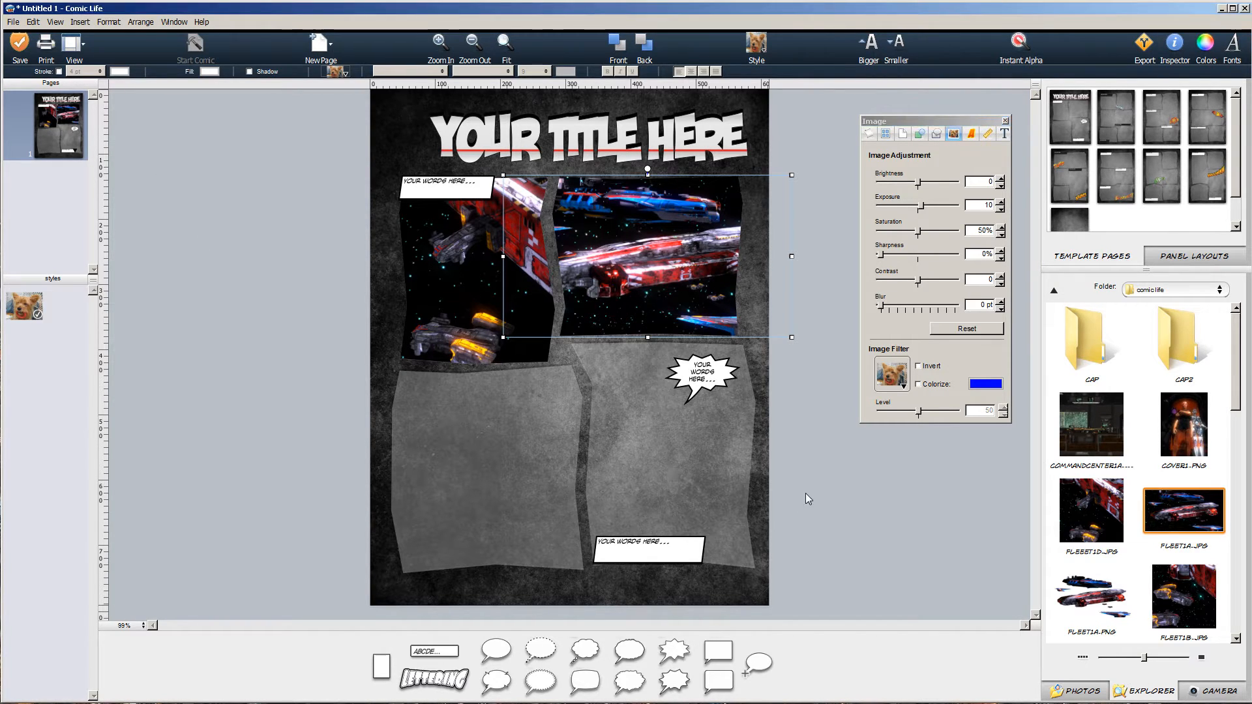
Step: Delete the two upper panels, the lower-left panel, the speech balloon and both caption boxes, keeping the title and lower-right panel
left_click(608, 253)
key("Delete")
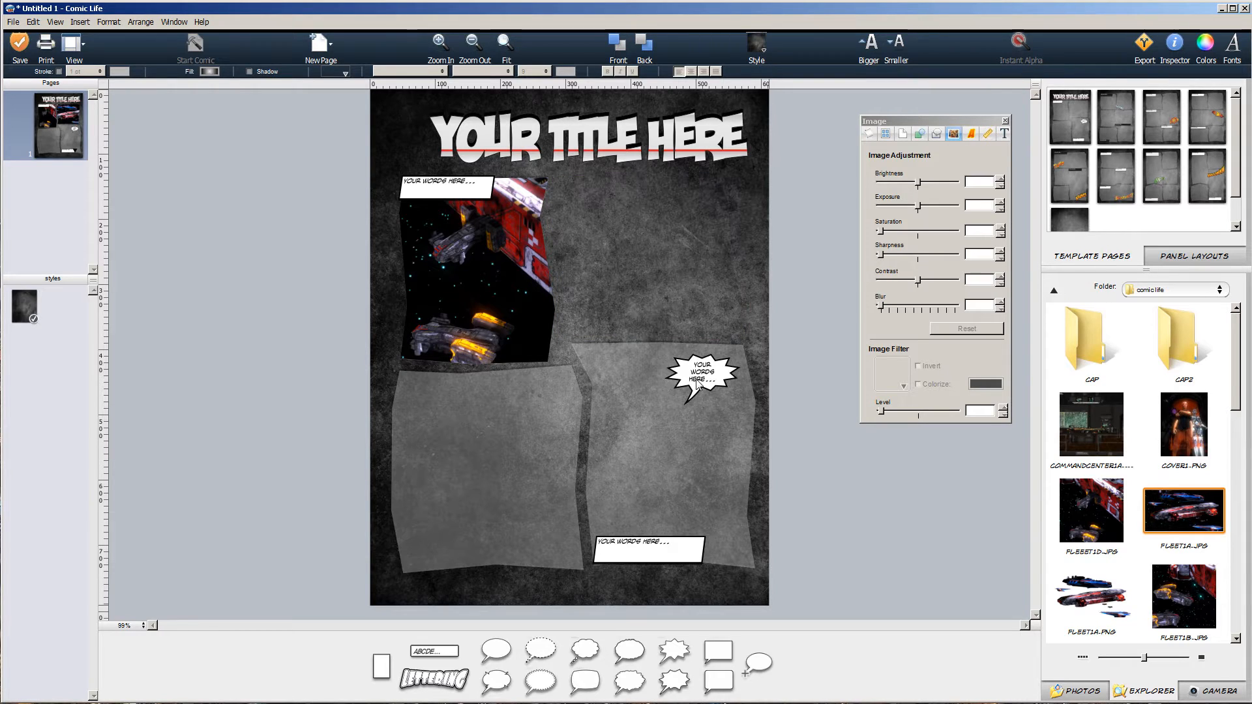
left_click(698, 385)
key("Delete")
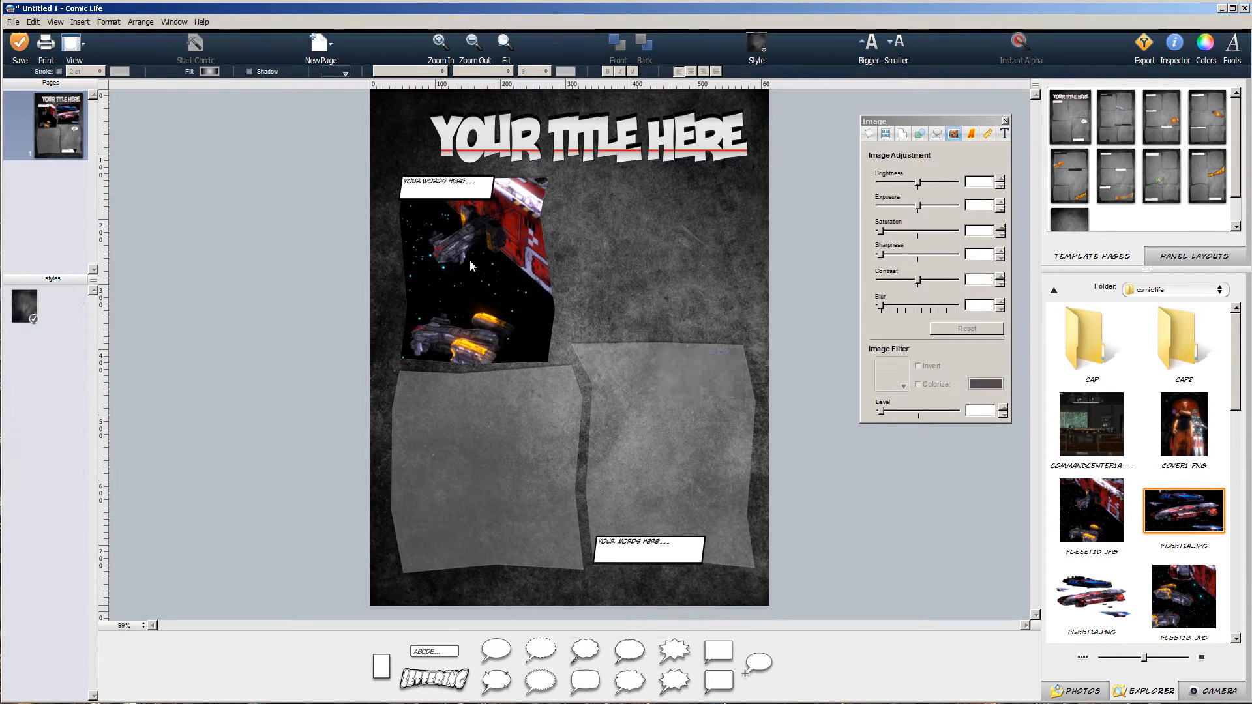
left_click(470, 260)
key("Delete")
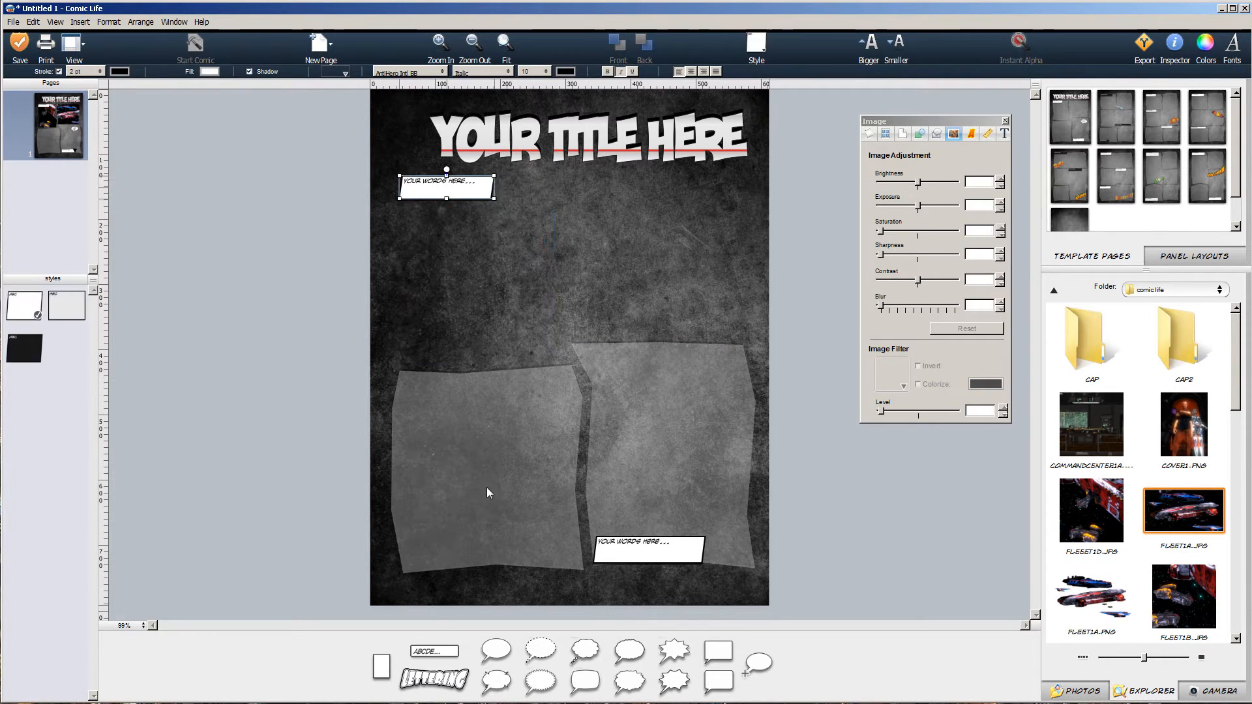
key("Delete")
left_click(487, 480)
key("Delete")
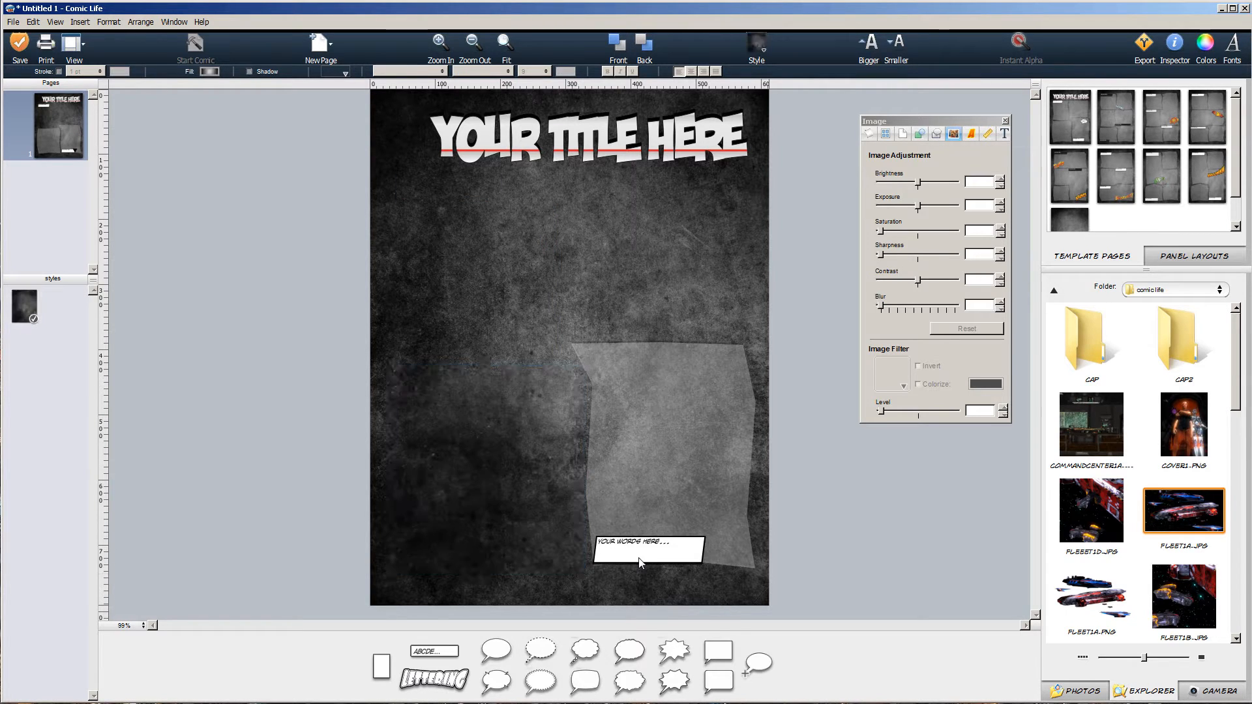
left_click(640, 563)
key("Delete")
Step: Move the remaining panel slightly toward the page's lower-right corner and enlarge it from its upper-left corner to cover nearly the whole page
left_click(682, 415)
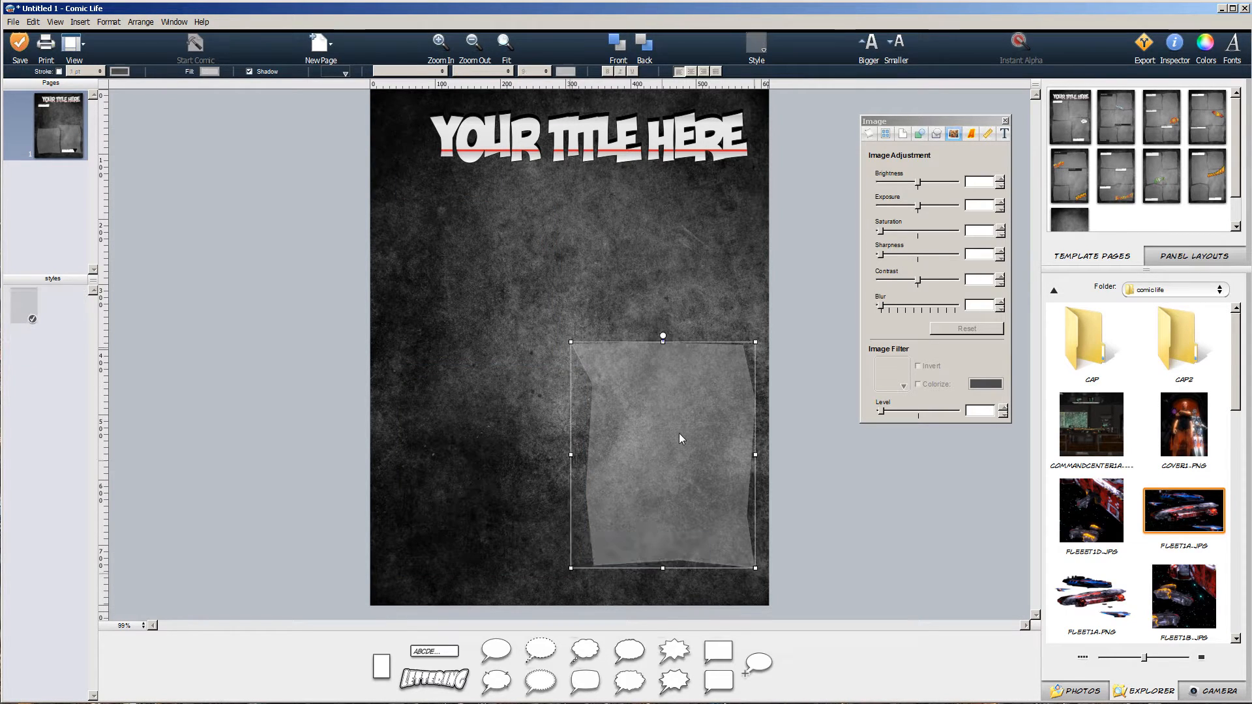
left_click_drag(680, 434, 688, 447)
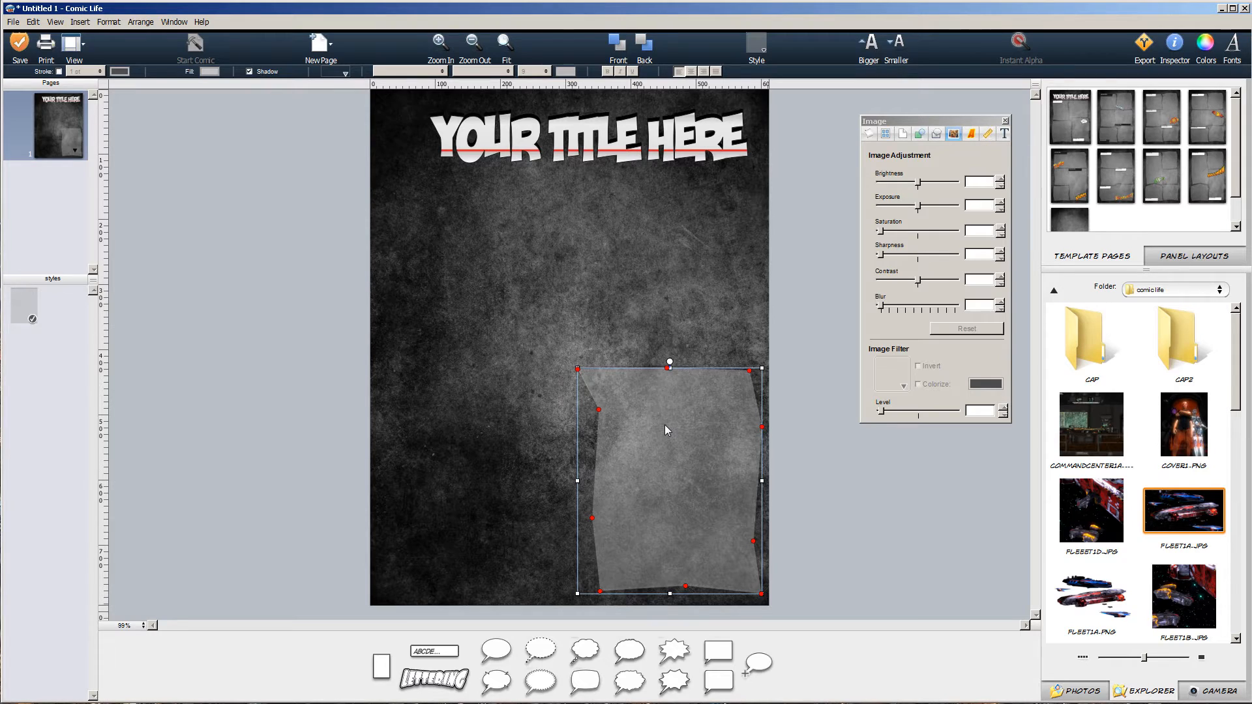
left_click(569, 393)
left_click(590, 388)
left_click_drag(578, 369, 384, 102)
Step: Place the cover1.png image in the enlarged panel and deselect it
left_click(1176, 438)
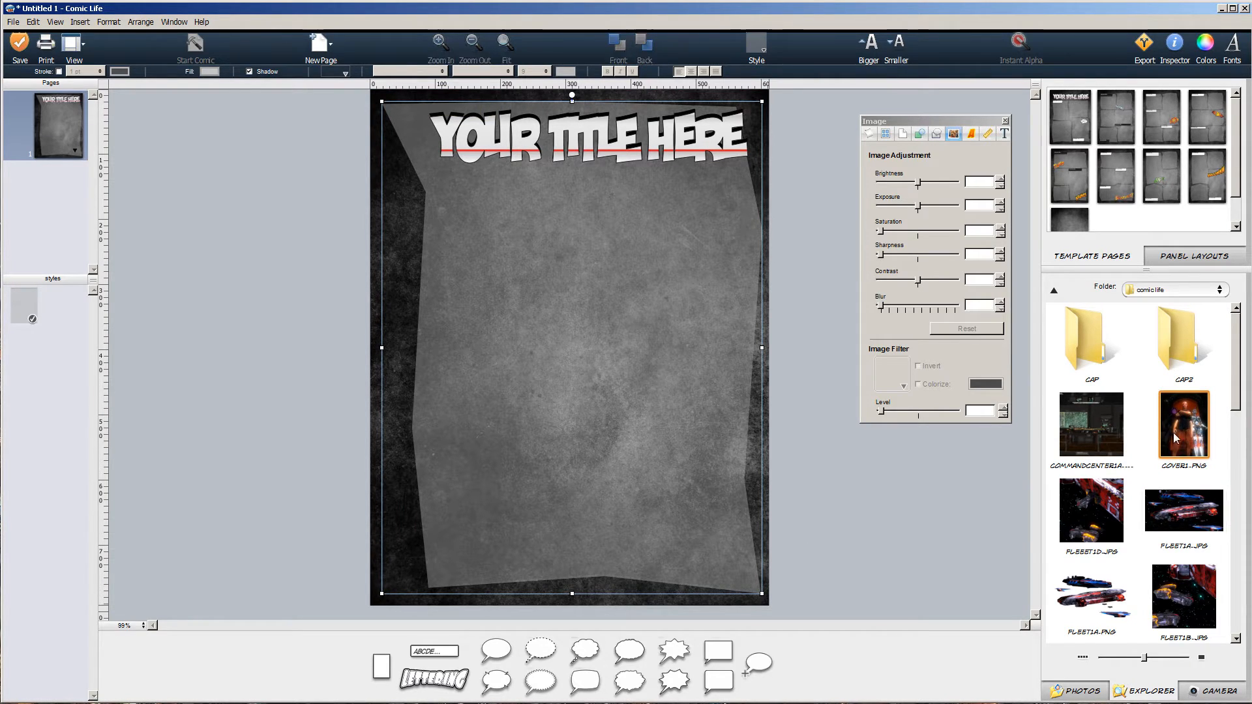
left_click_drag(1185, 442, 516, 473)
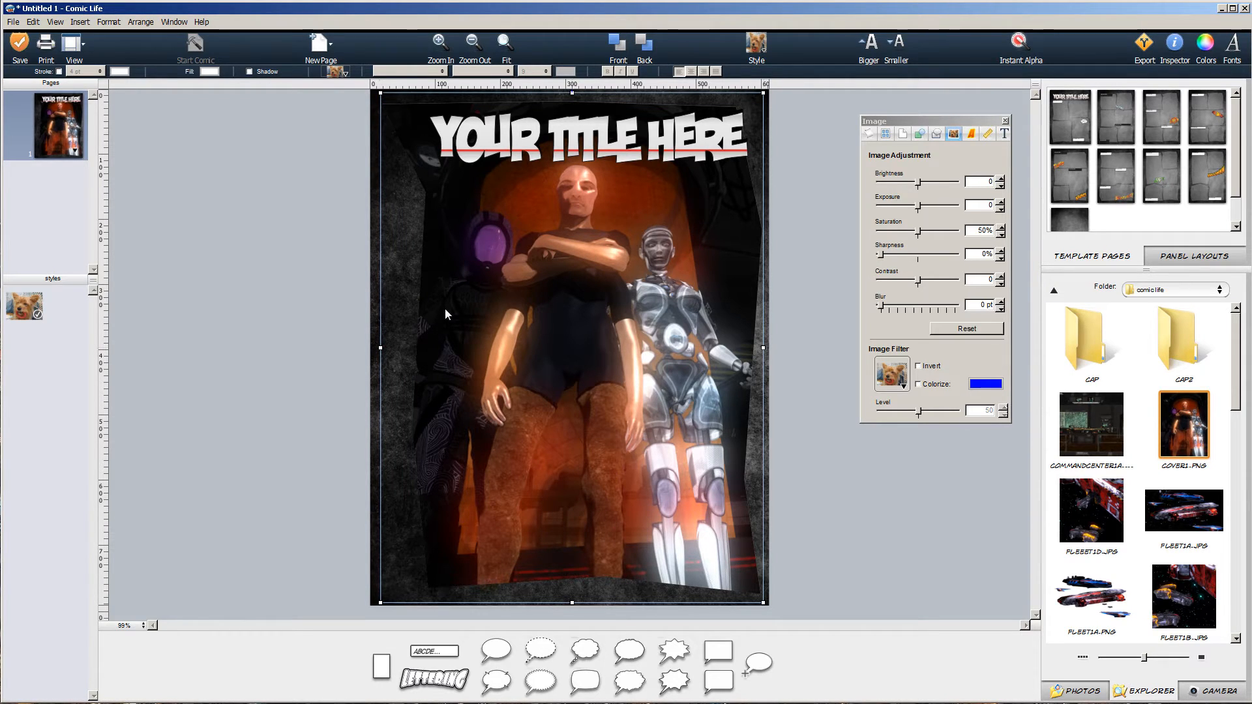
left_click(334, 354)
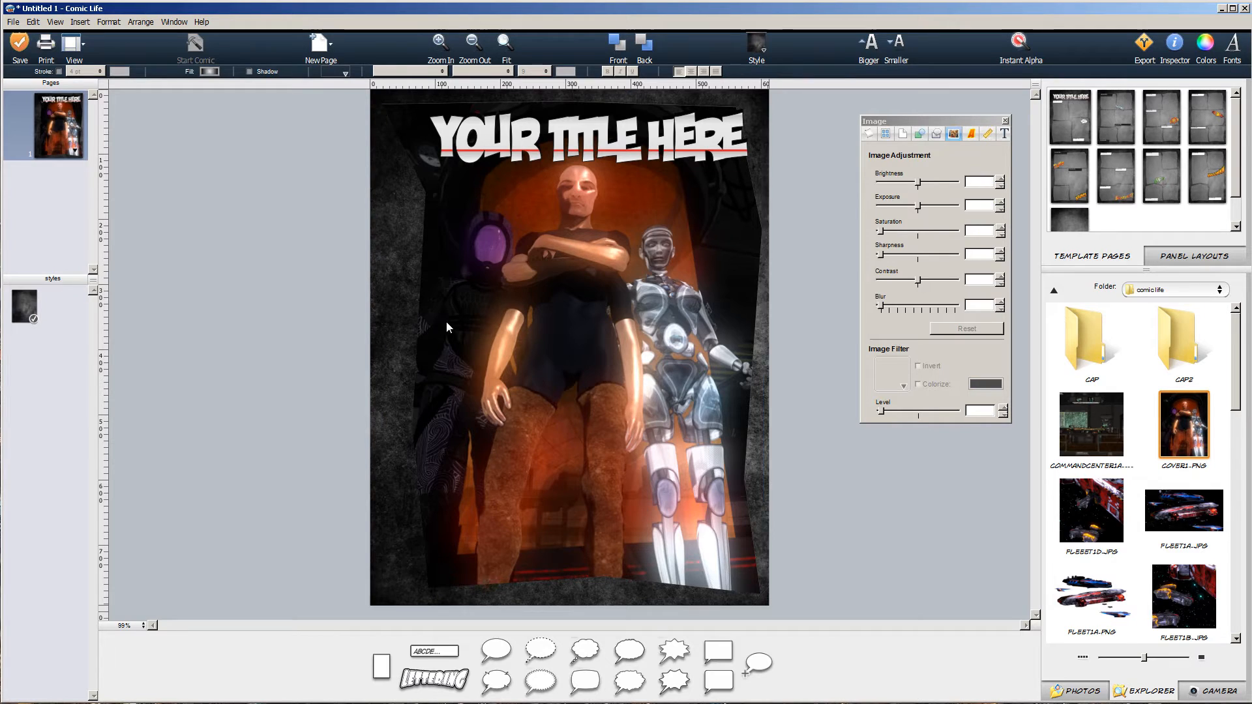
Step: Try to move the outline point on the upper-left side of the cover panel outward
left_click(447, 323)
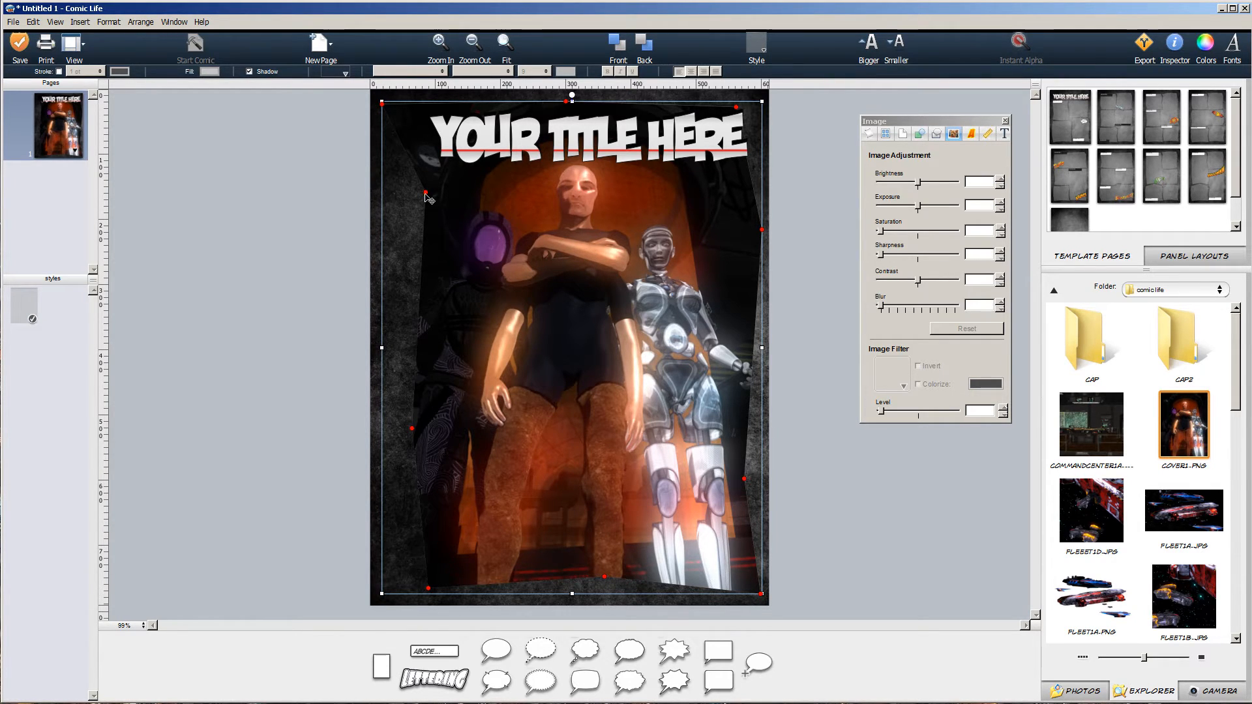
left_click_drag(425, 195, 421, 194)
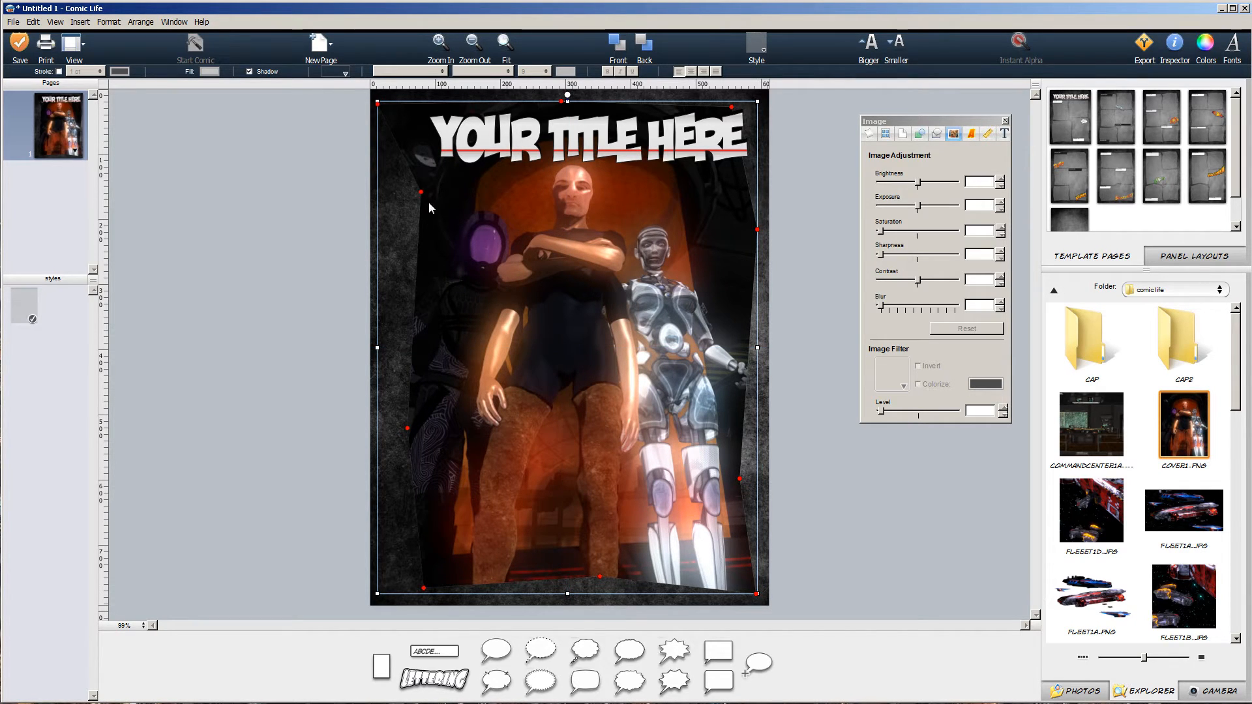
left_click(428, 200)
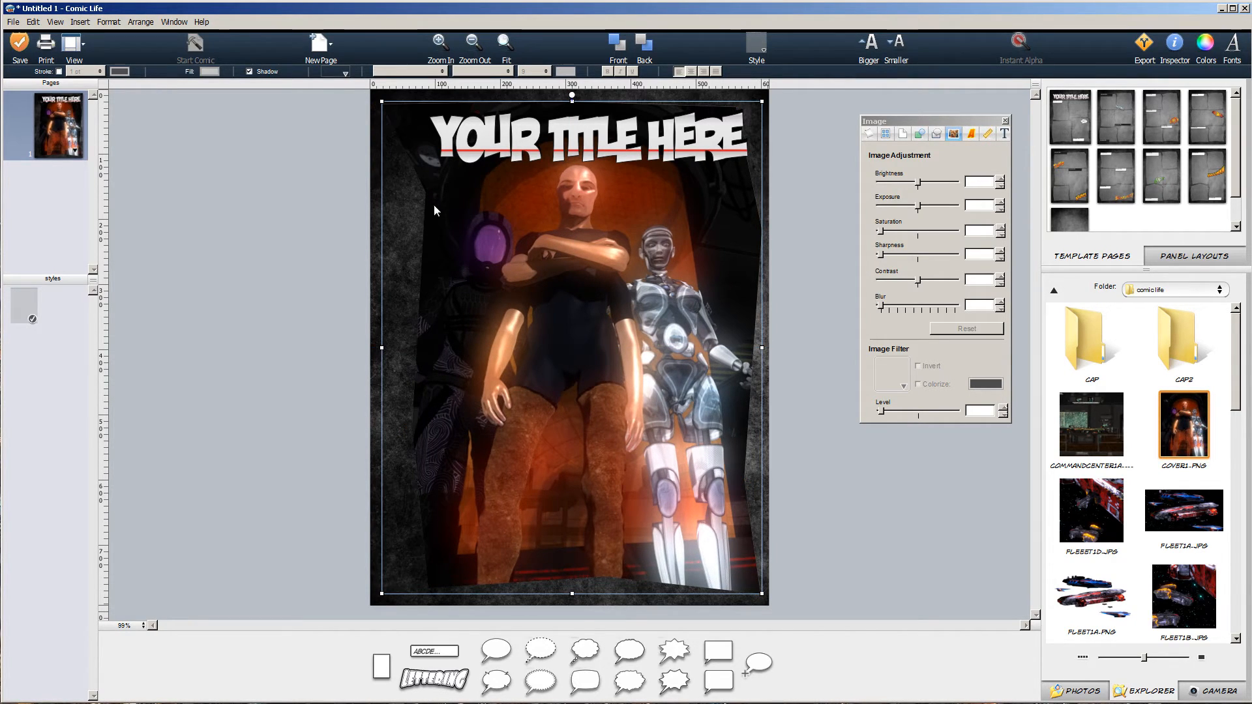
left_click(448, 210)
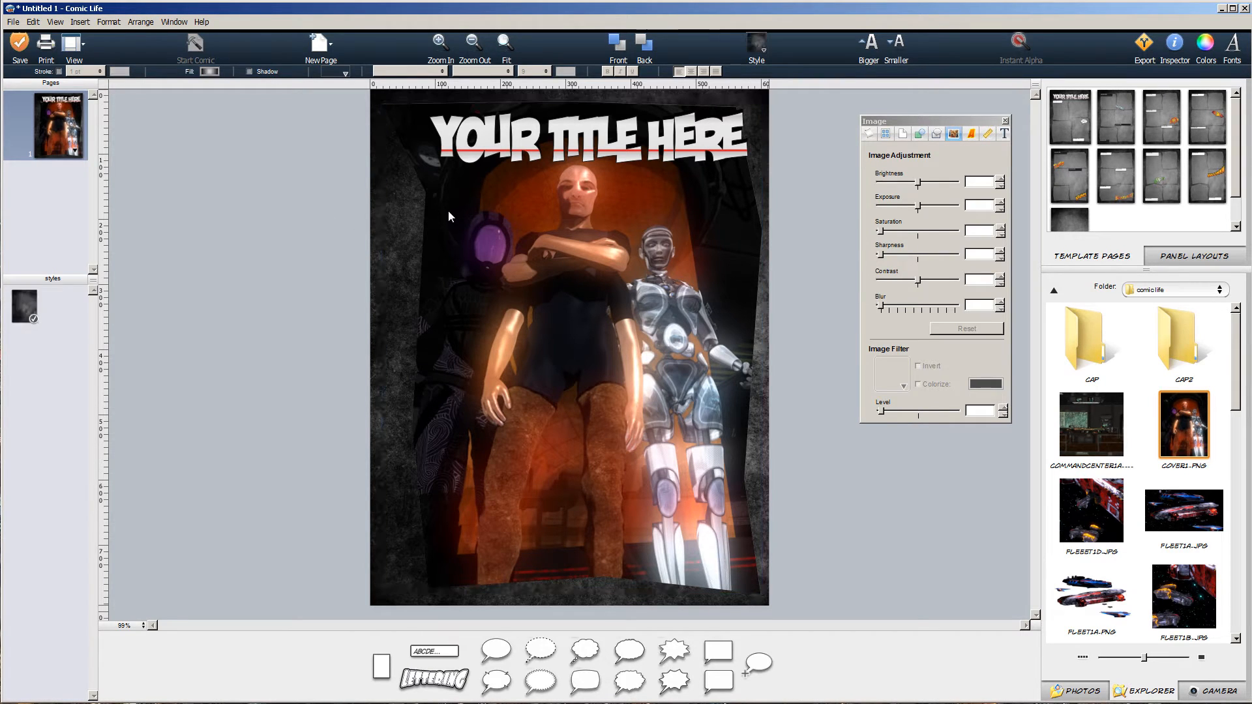
Step: Reshape the cover panel by moving its upper-left and lower-left outline points outward and raising the lower point on its right edge
left_click(447, 210)
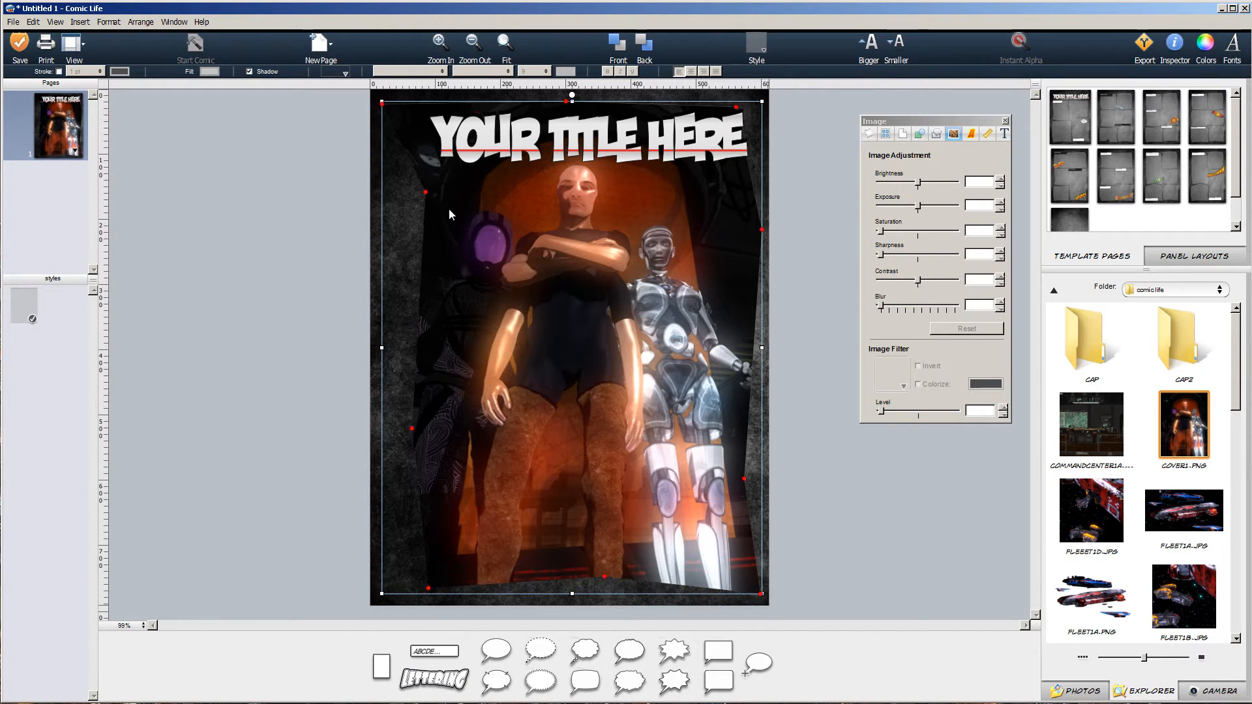
left_click(427, 194)
left_click_drag(425, 193, 392, 195)
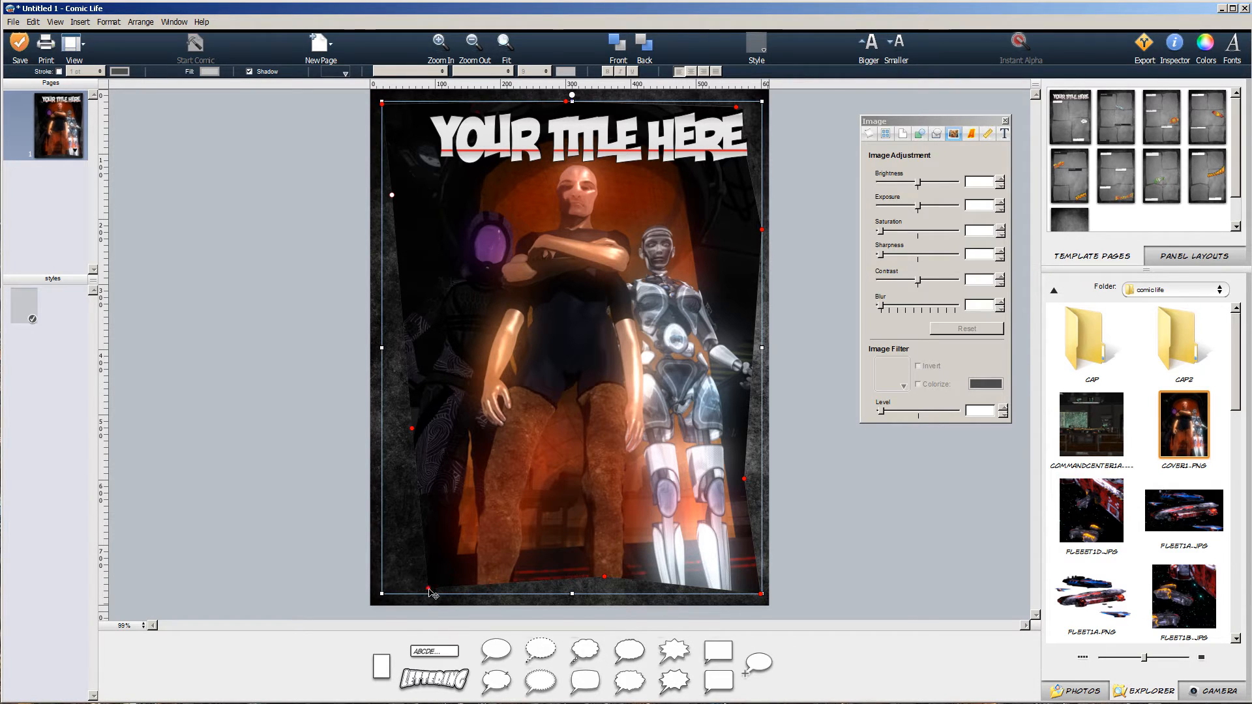
left_click_drag(428, 591, 393, 587)
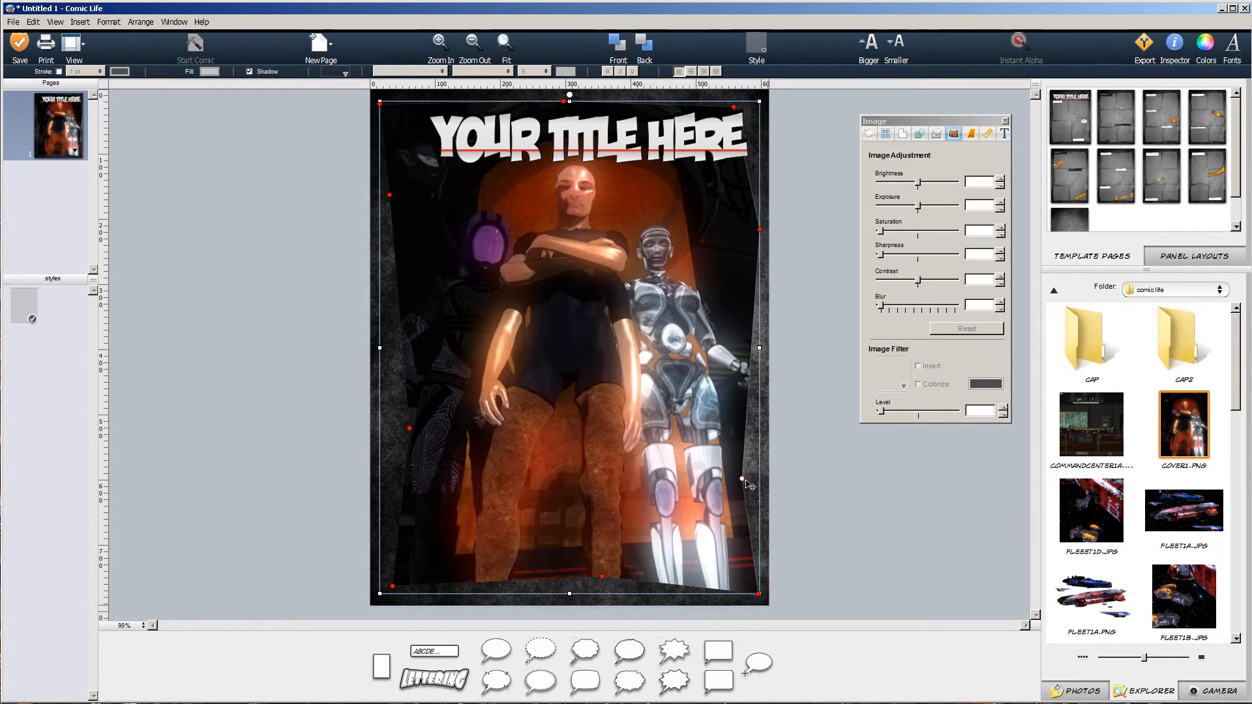
left_click_drag(746, 482, 746, 403)
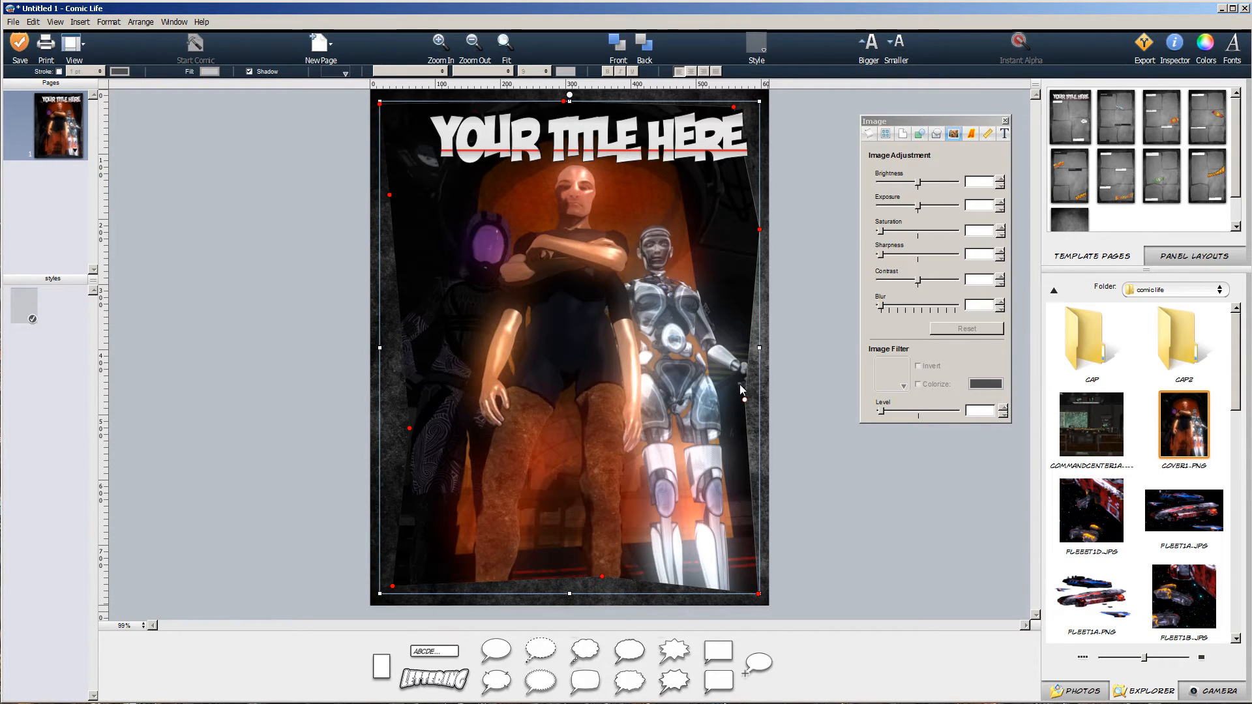
Step: Replace the cover's placeholder title text with "FRONTIER WARS"
left_click(571, 137)
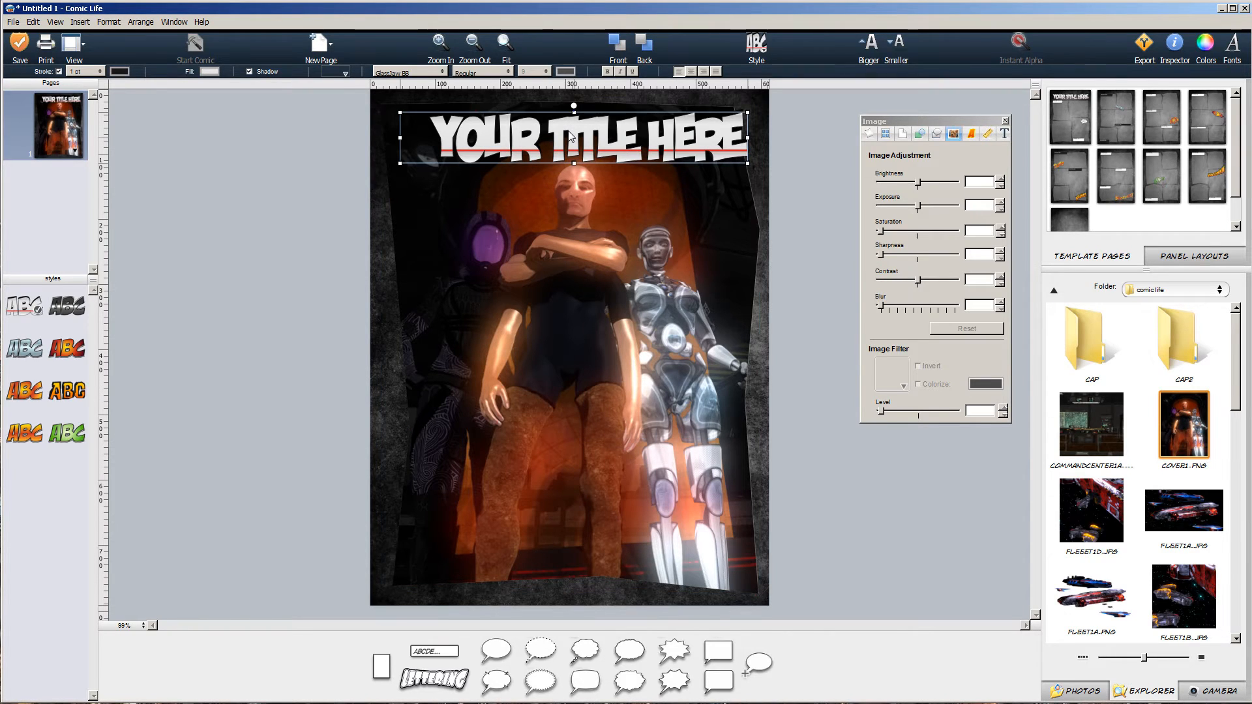
double_click(475, 136)
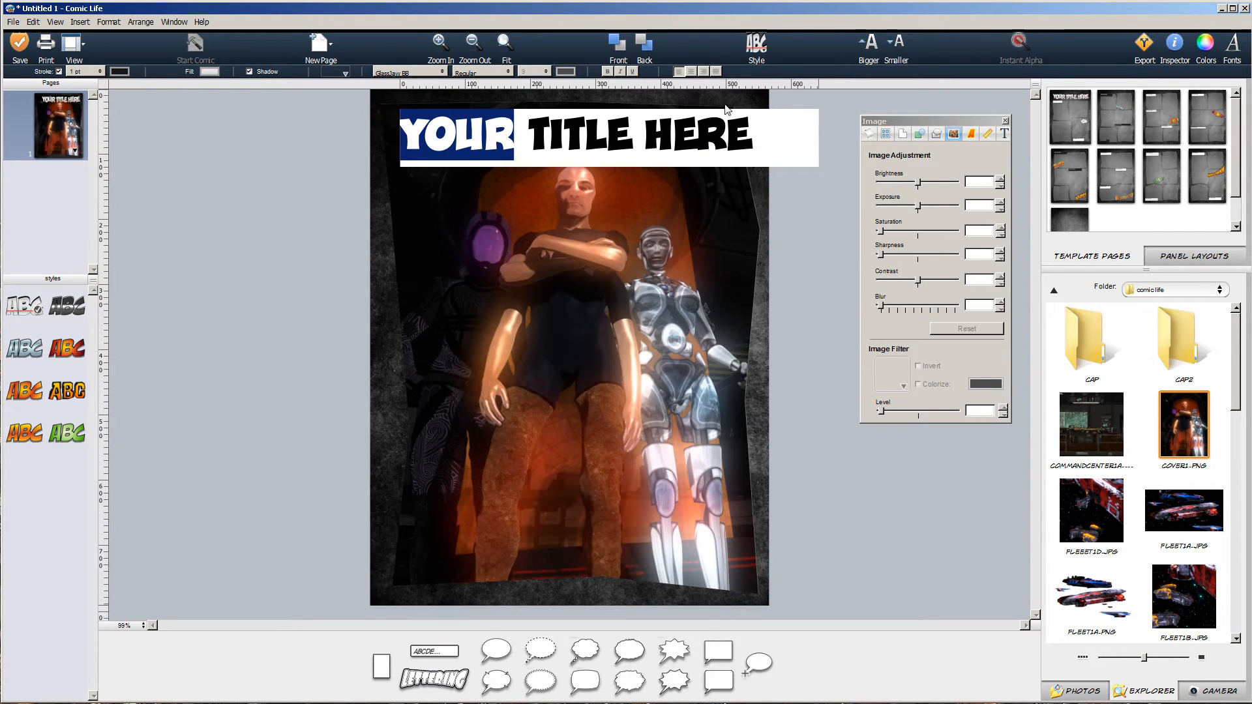
left_click_drag(750, 137, 268, 121)
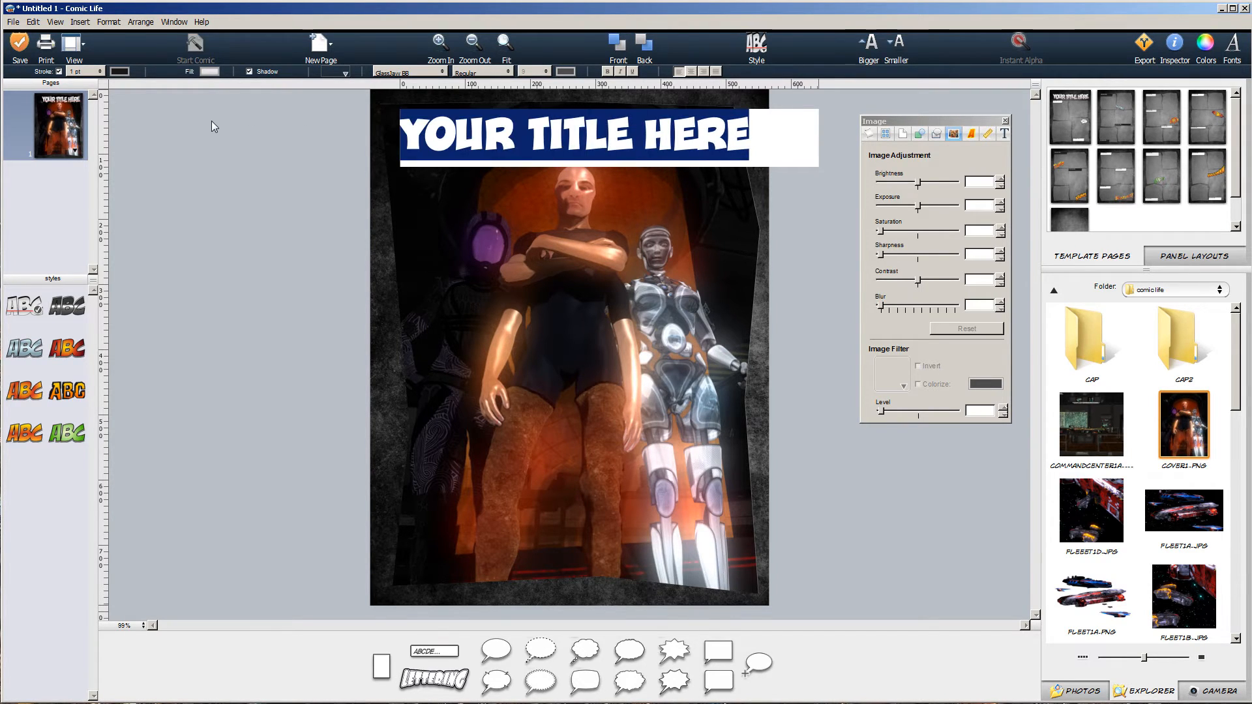
type("FRONTIER WARS")
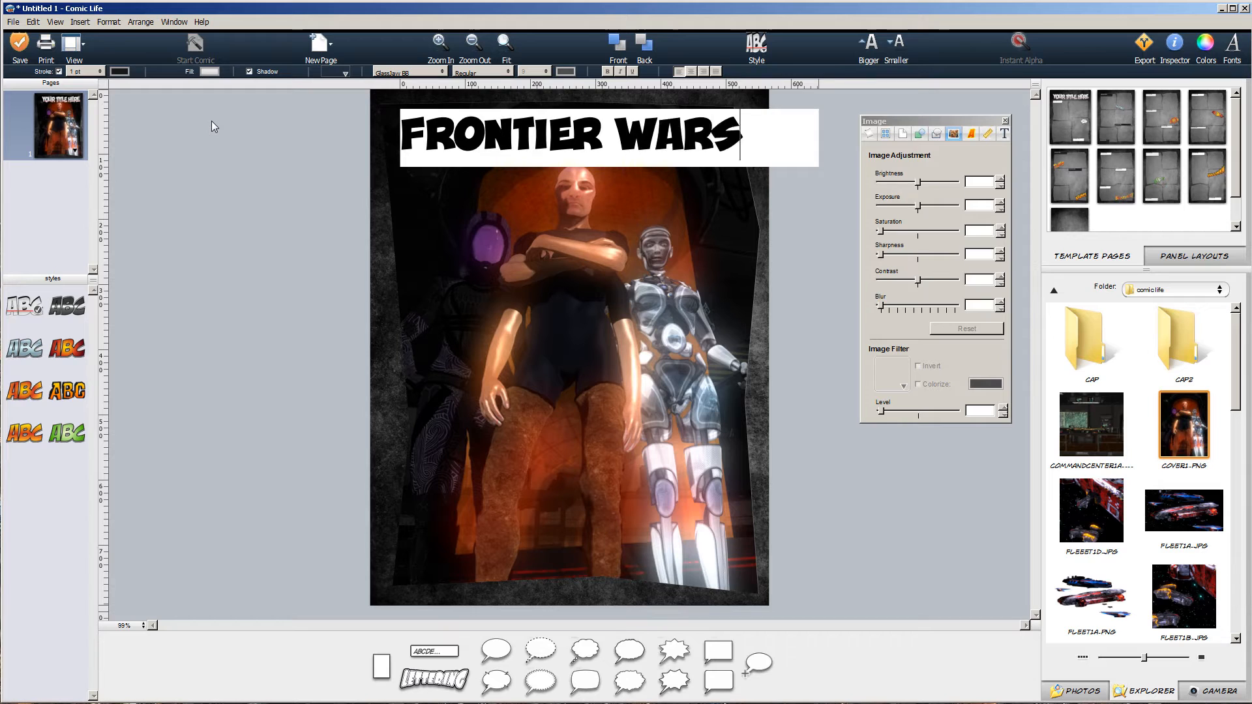
left_click(546, 189)
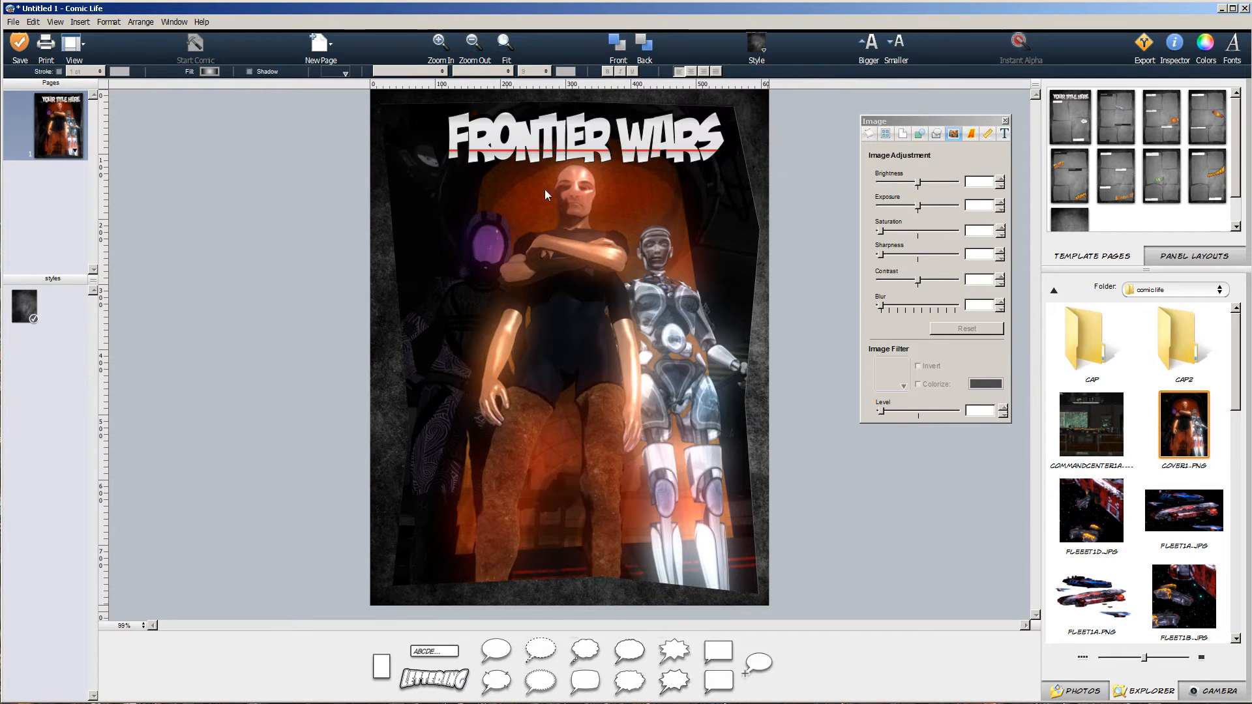
Step: Duplicate the title just below the original and shrink the copy to about half its size
left_click(639, 132)
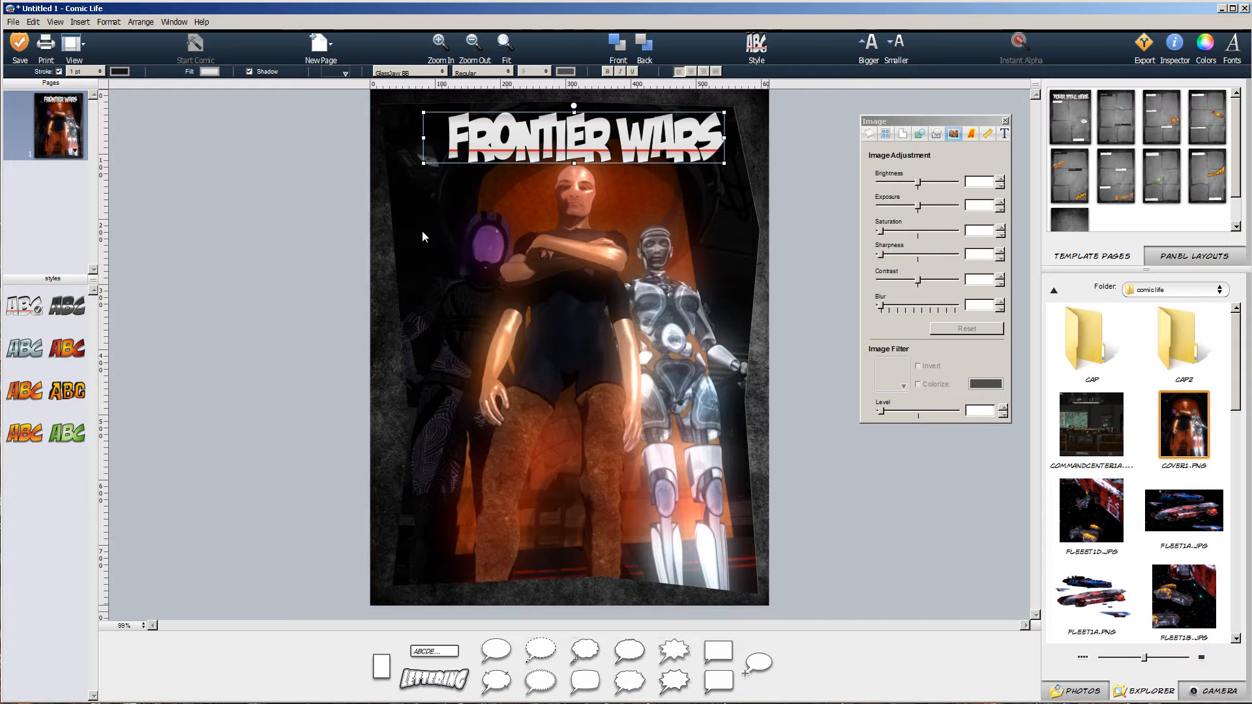
left_click_drag(592, 163, 667, 273)
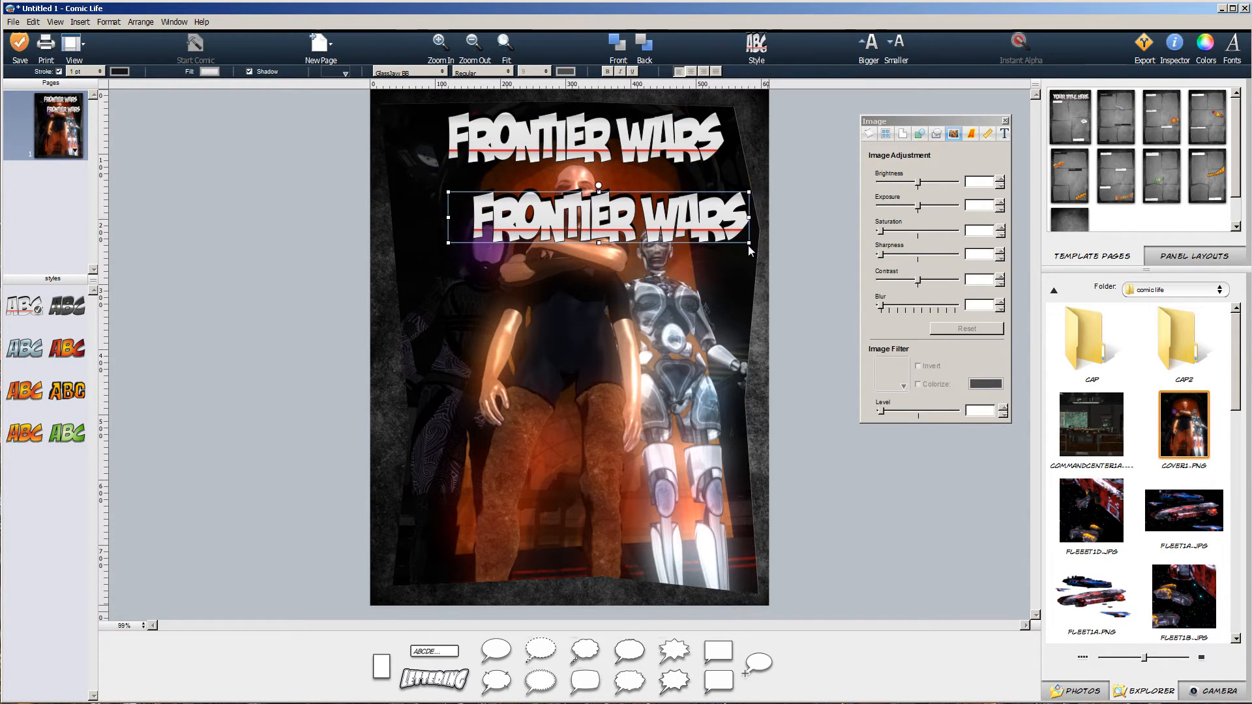
left_click_drag(751, 246, 426, 212)
Step: Change the smaller copy's text to "ON EDGE OF SURVIVAL", then shrink it further and place it beneath the right end of the title
double_click(585, 207)
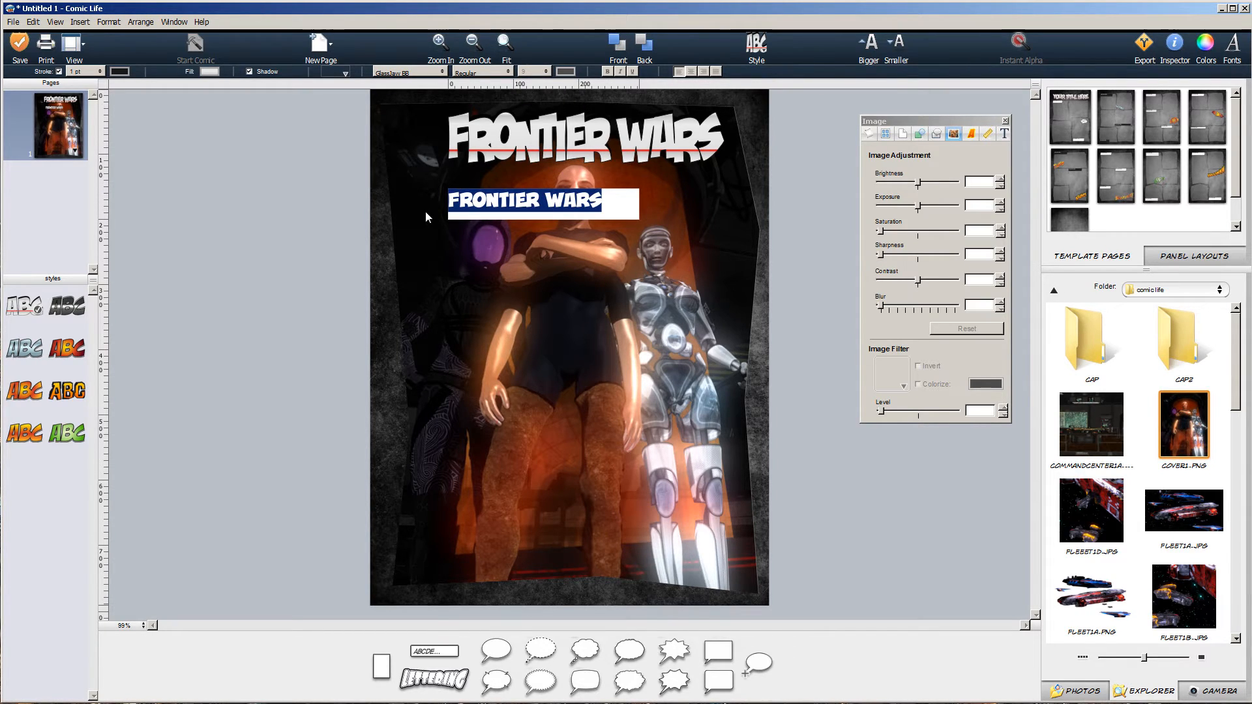
type("ON ")
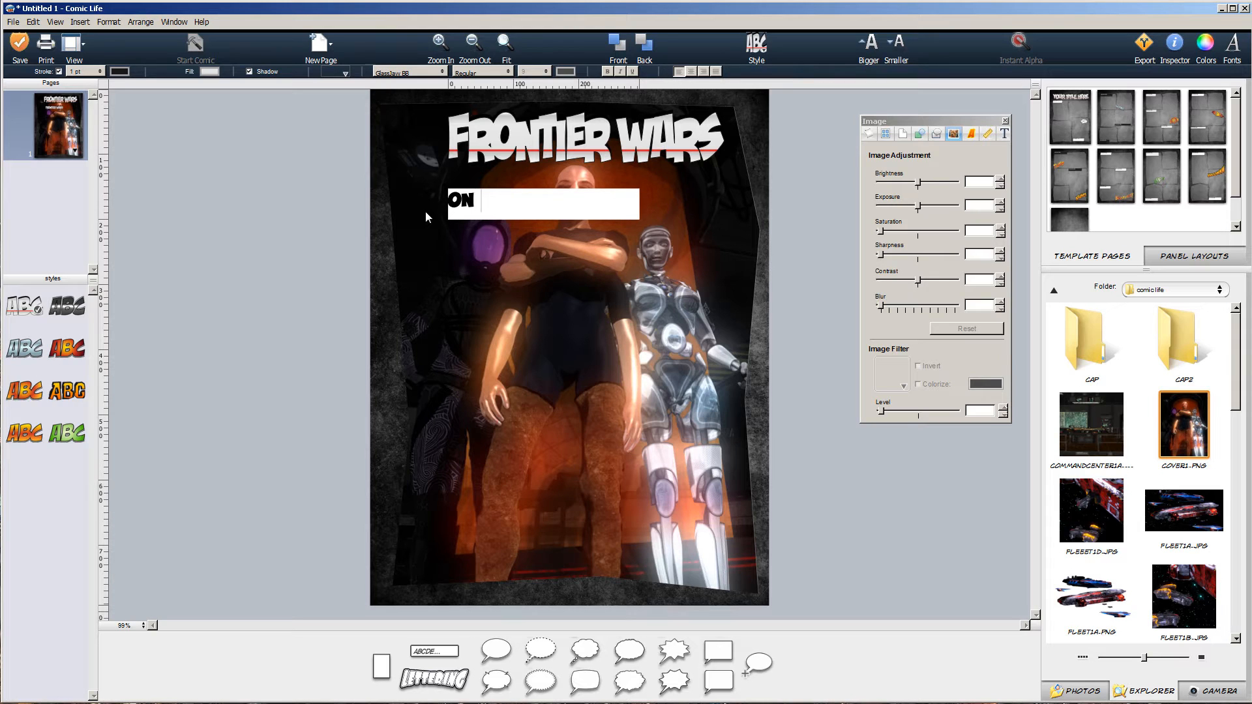
type("EDGE OF SURVI")
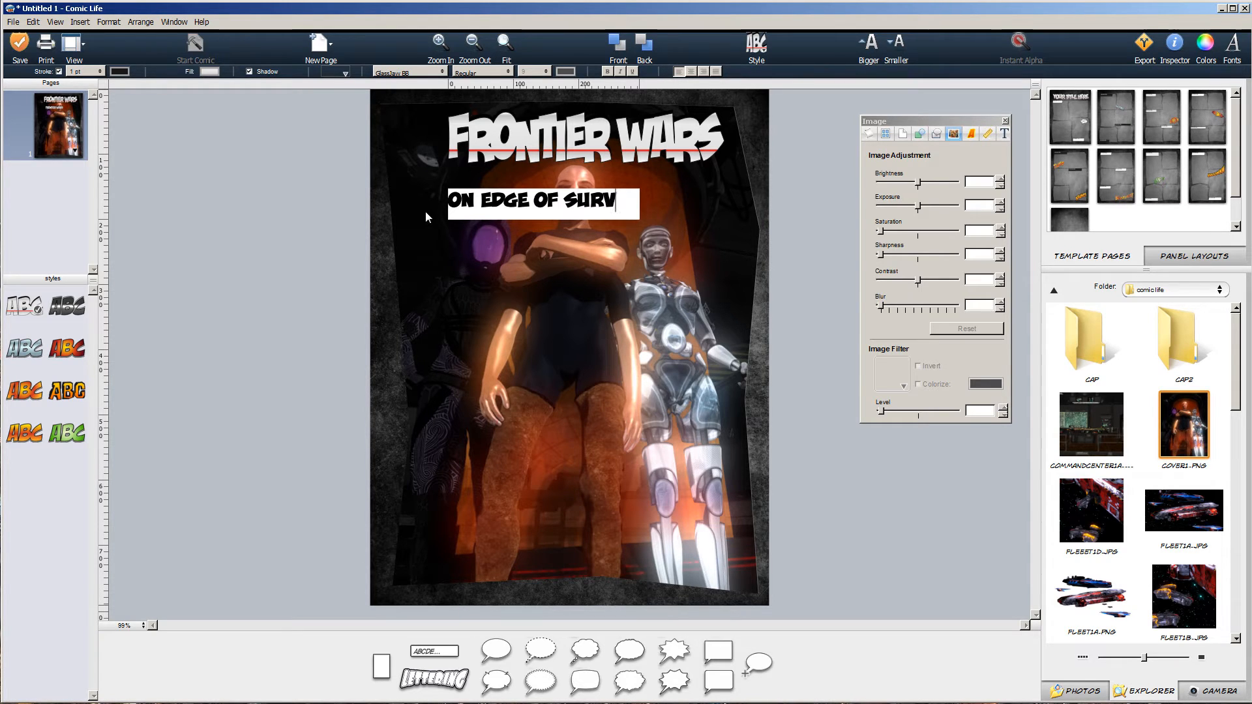
key("BackSpace")
key("BackSpace")
key("BackSpace")
key("BackSpace")
key("BackSpace")
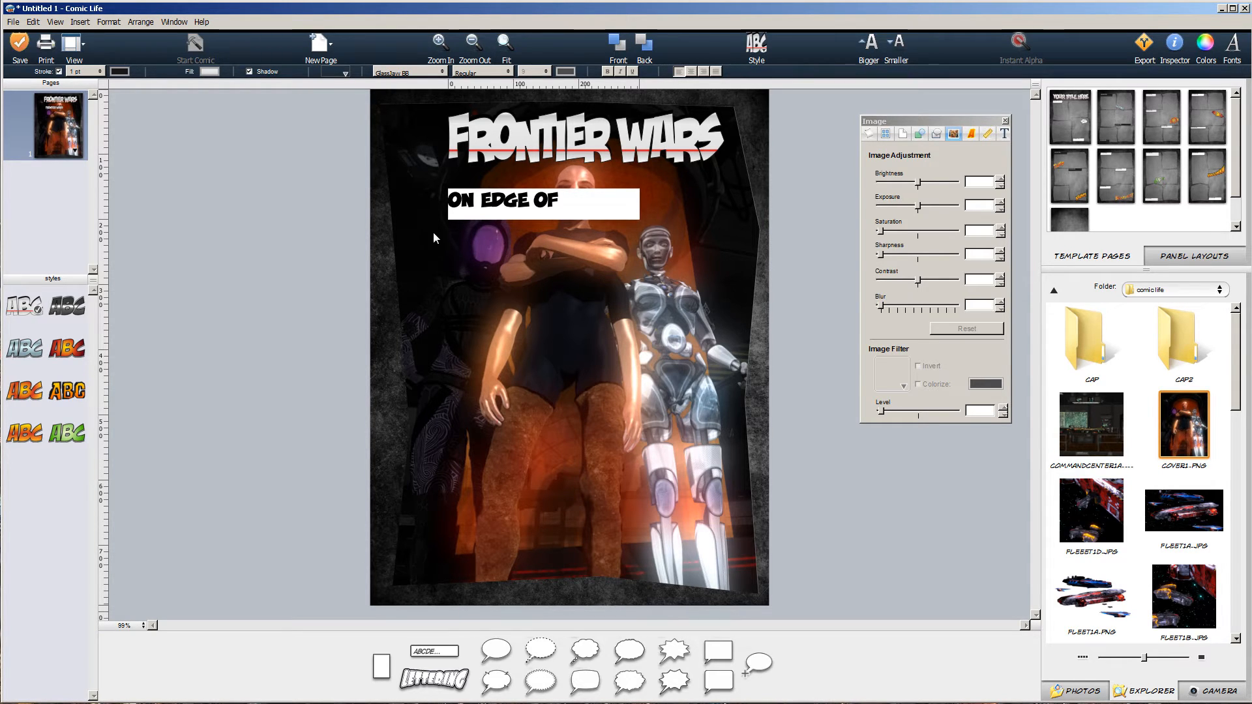
left_click(442, 253)
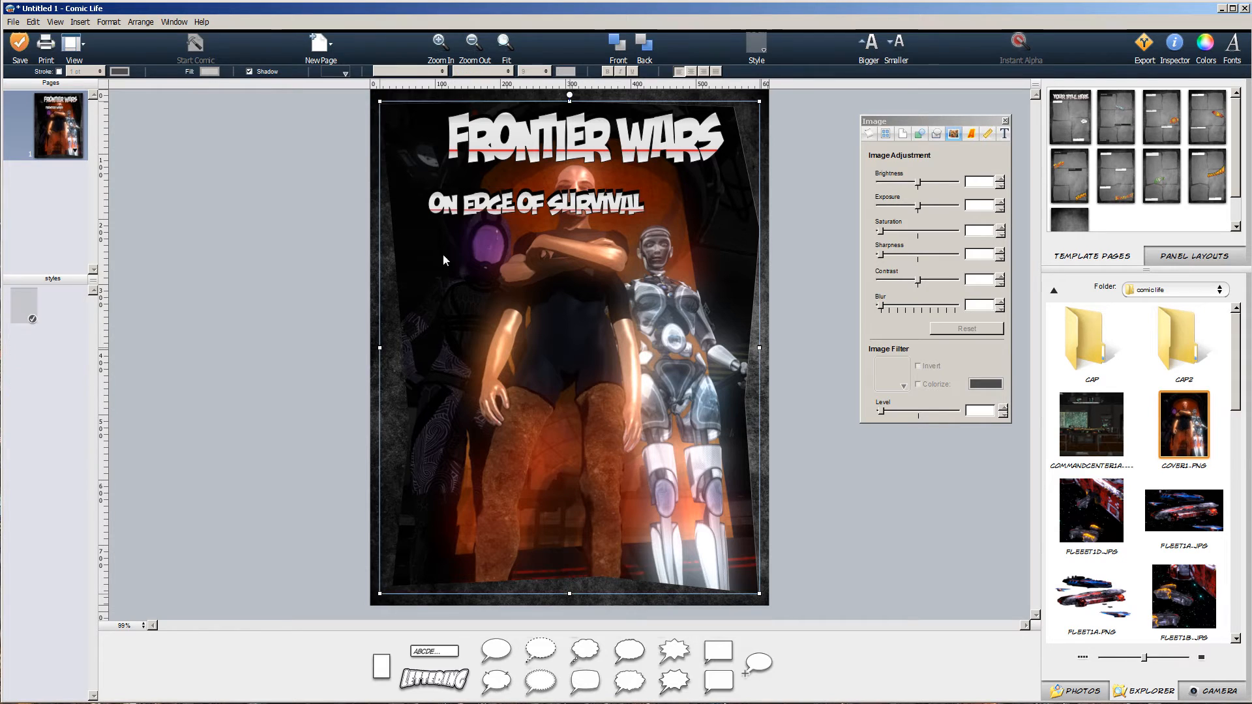
left_click(597, 204)
left_click_drag(644, 221, 708, 184)
Step: Warp the FRONTIER WARS title by stretching its lower-left outline point far downward and curving the lower edge up above the central figure's head
left_click(500, 138)
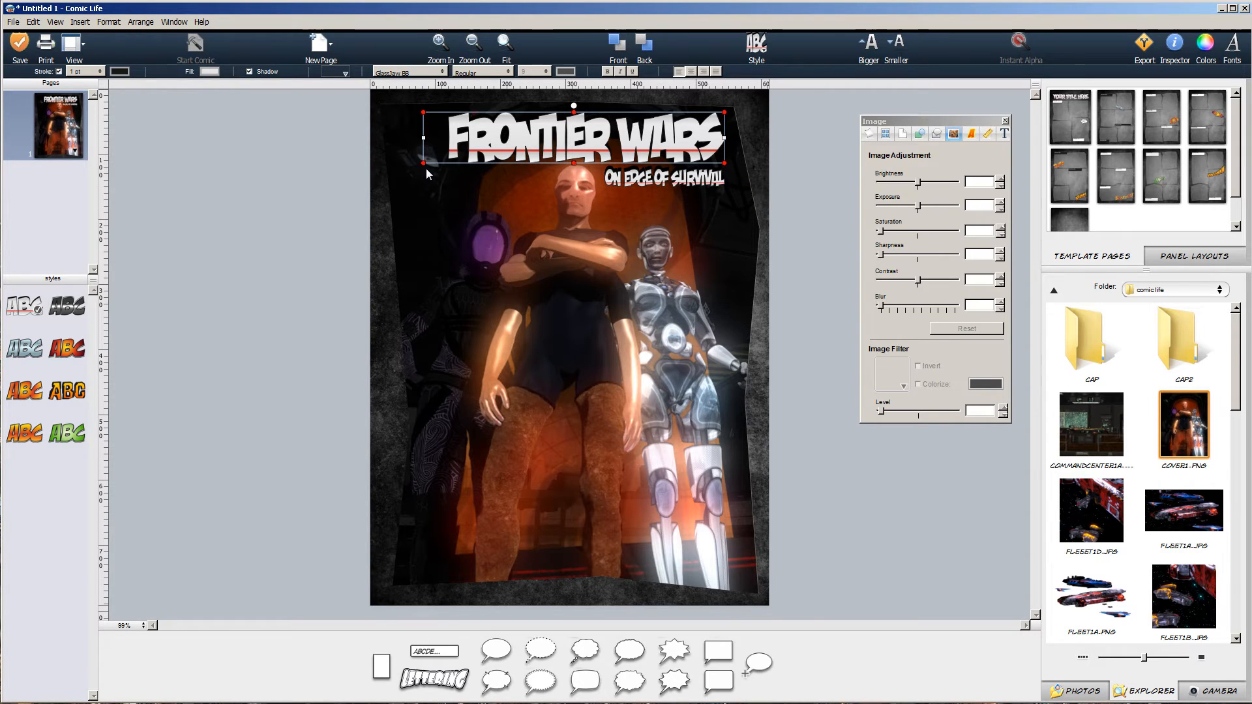
left_click_drag(425, 168, 432, 234)
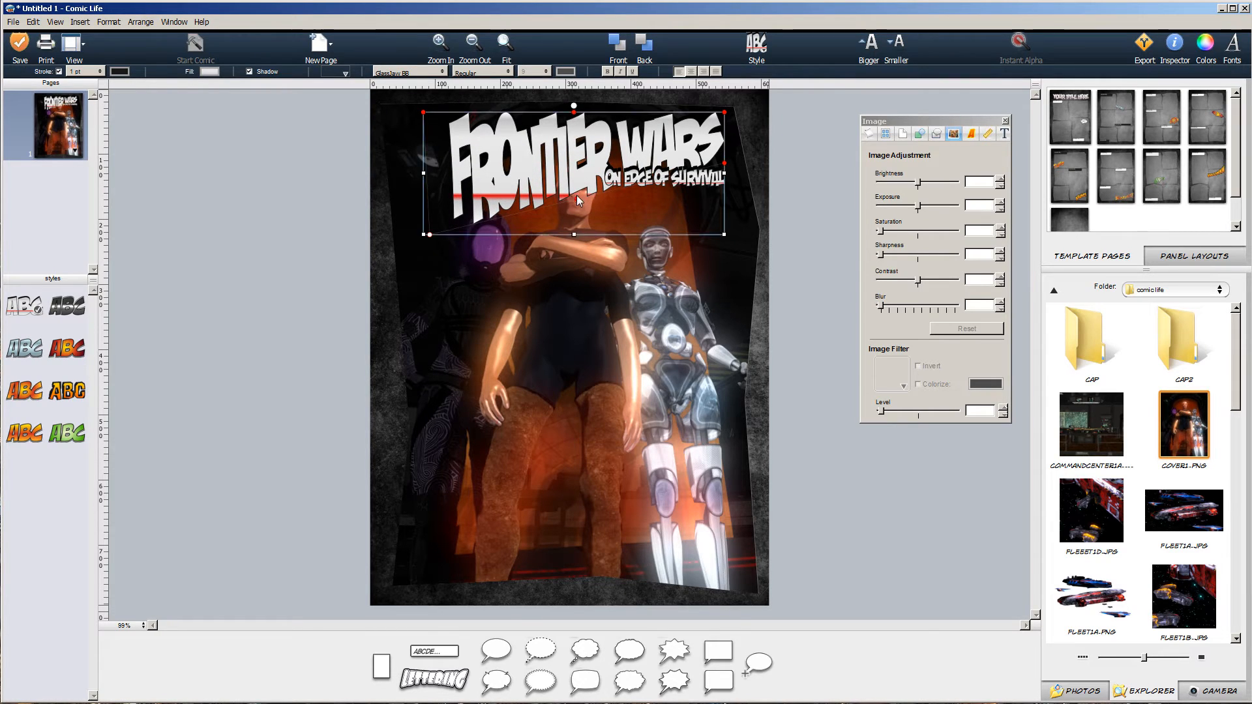
left_click_drag(577, 200, 574, 160)
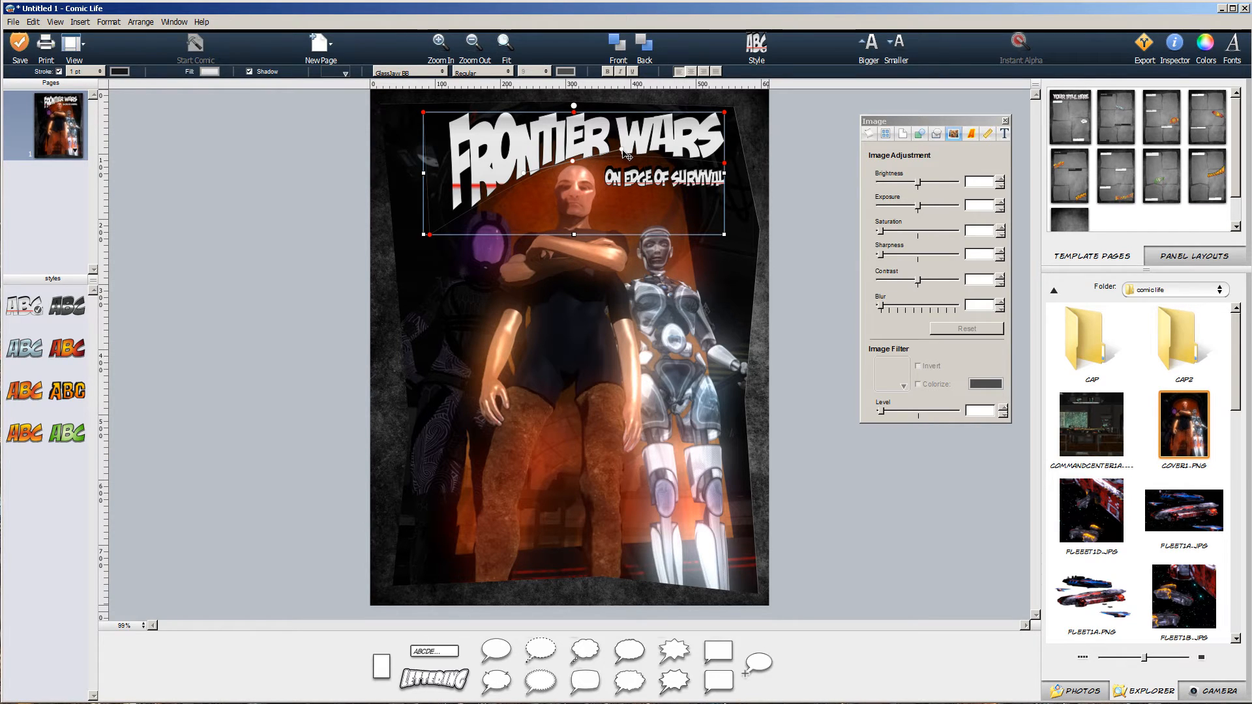
left_click_drag(623, 150, 626, 163)
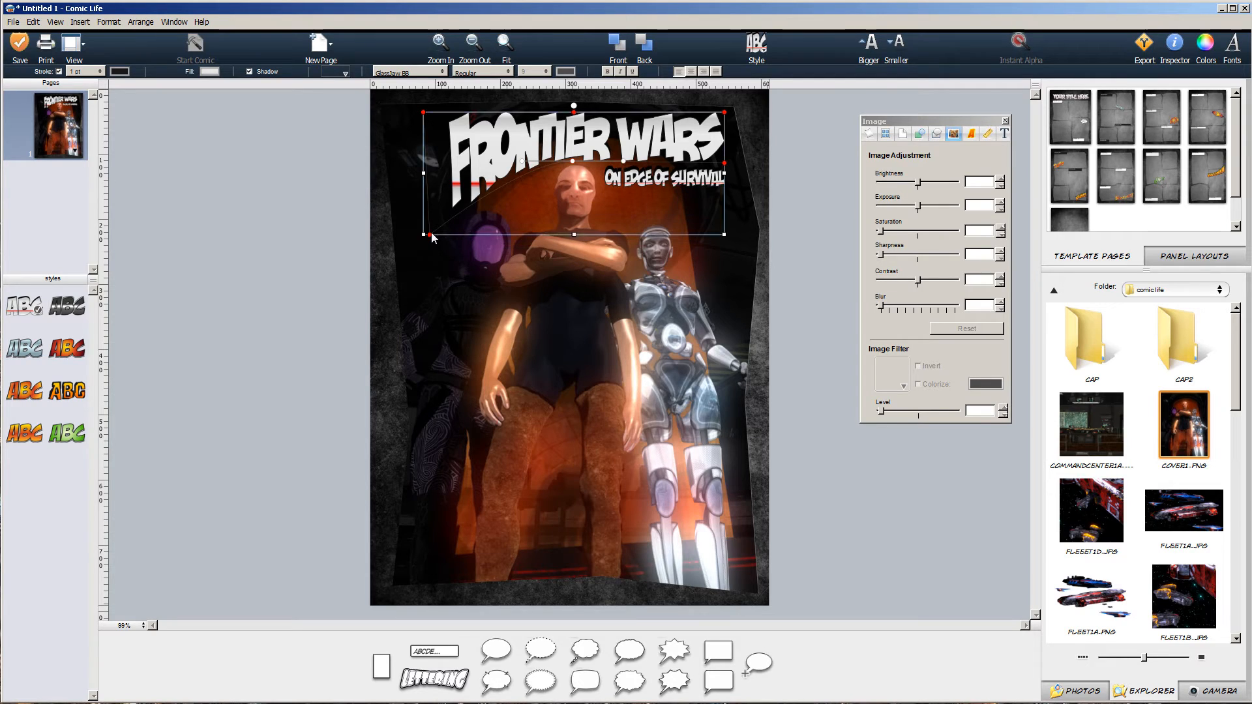
left_click_drag(430, 238, 426, 275)
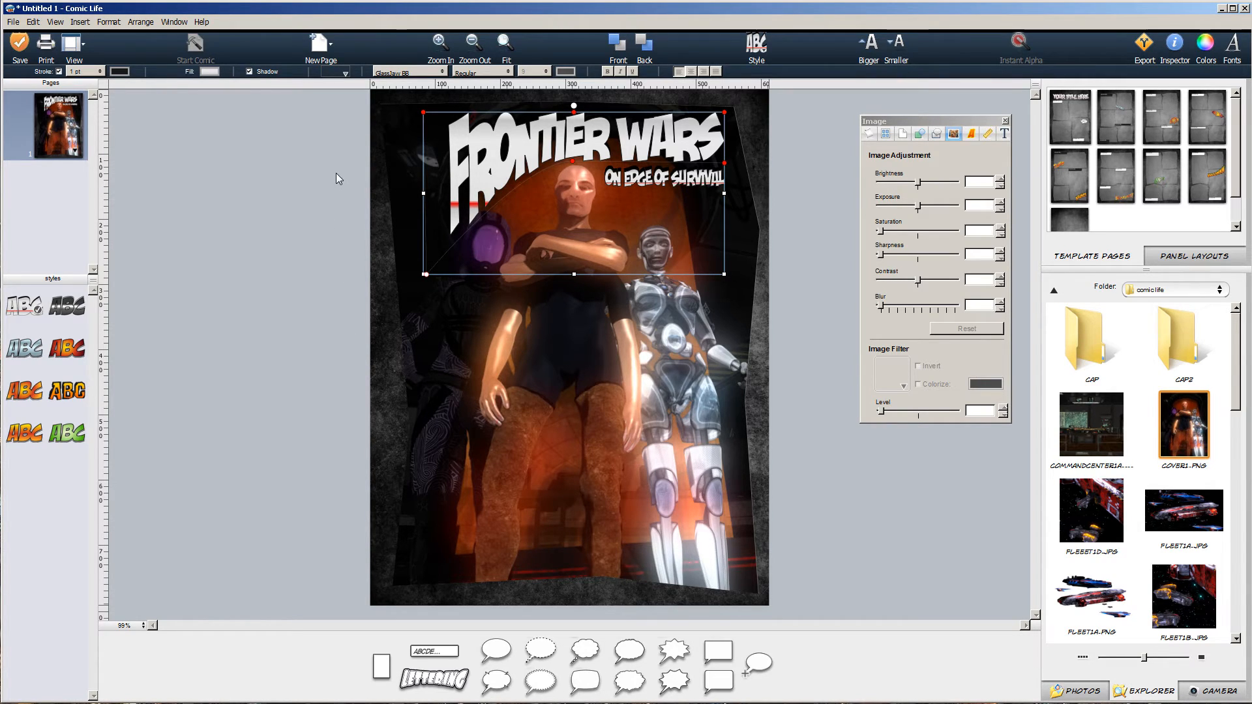
Step: Try the light blue lettering style on the title, then apply the red-orange UserStyle0007 style instead
left_click(19, 356)
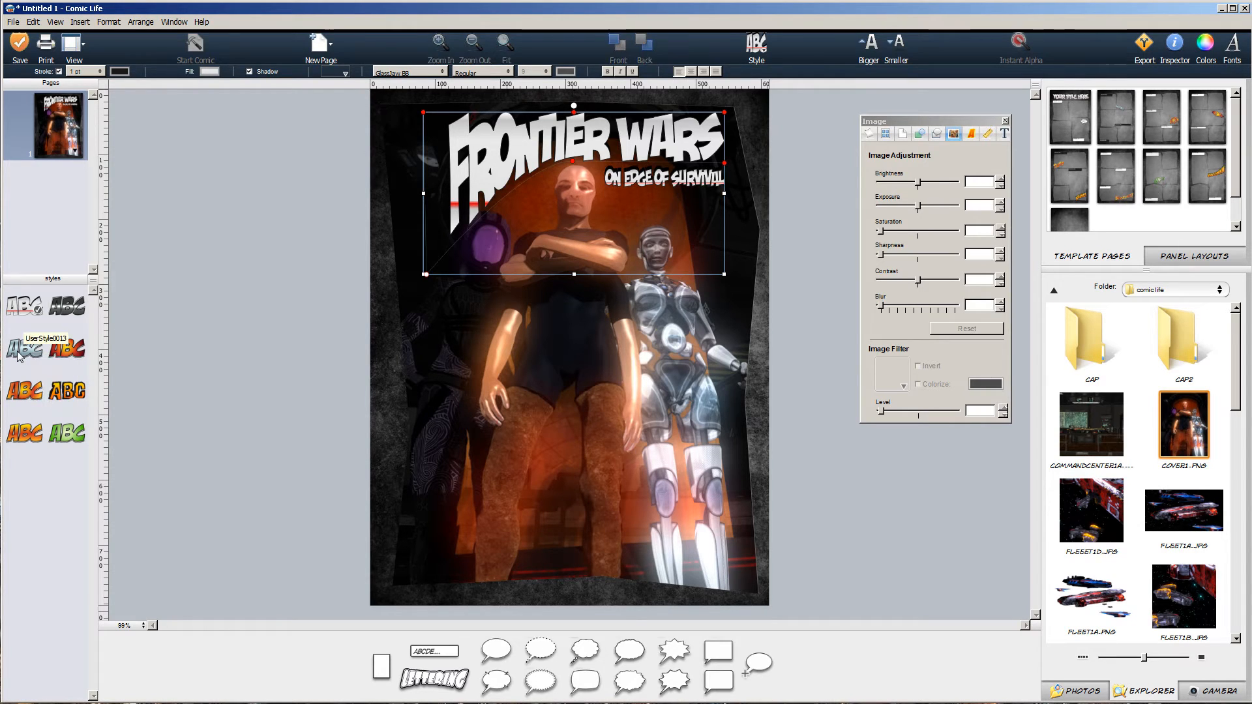
left_click(20, 356)
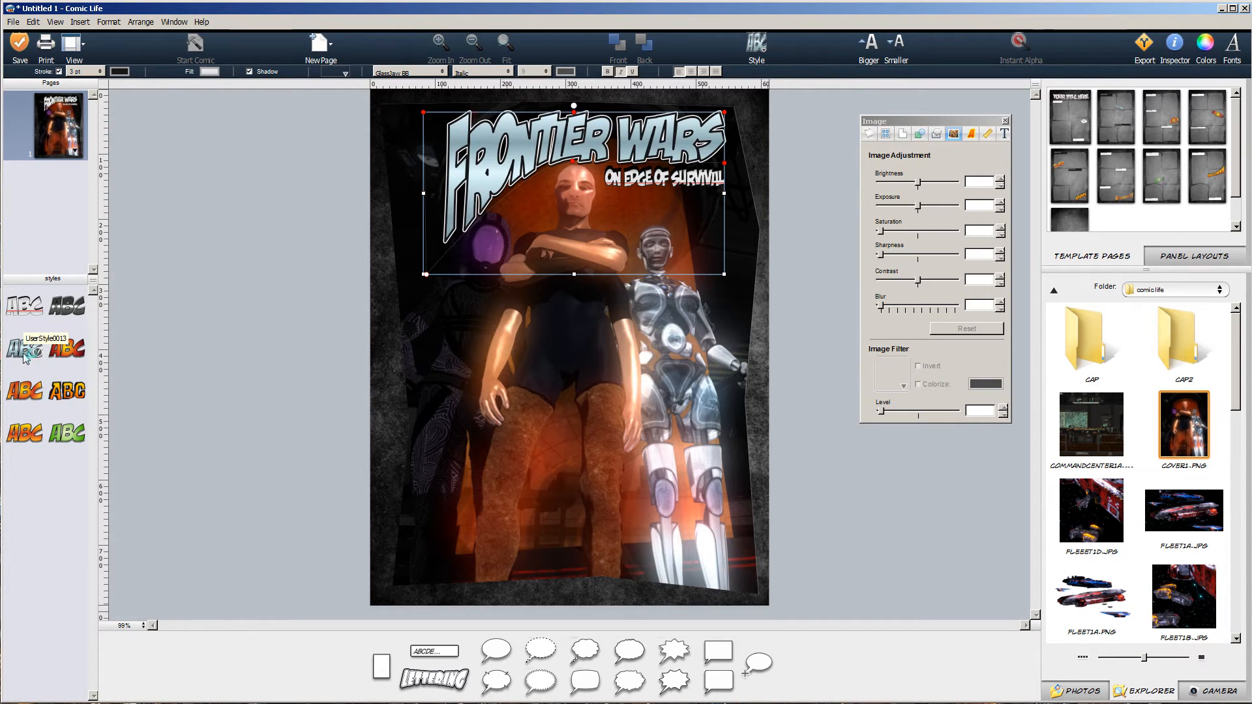
left_click(62, 352)
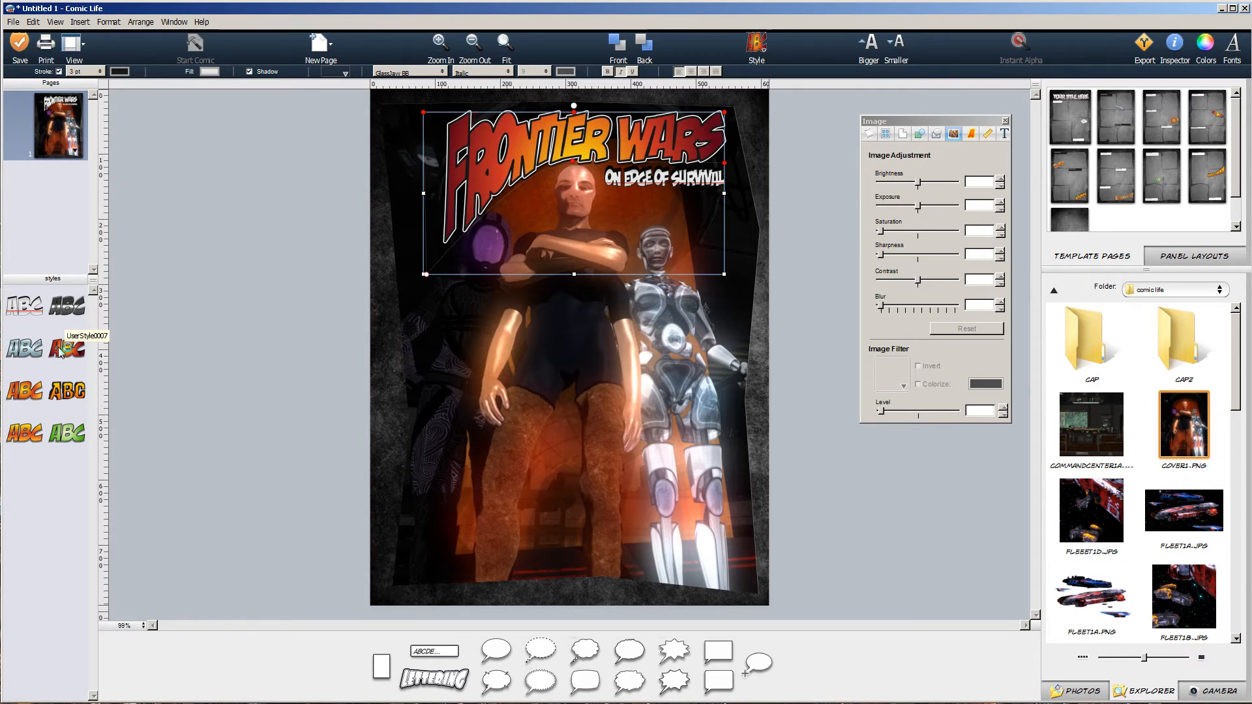
Step: Apply the orange lettering style to the ON EDGE OF SURVIVAL subtitle and deselect it
left_click(659, 184)
double_click(660, 184)
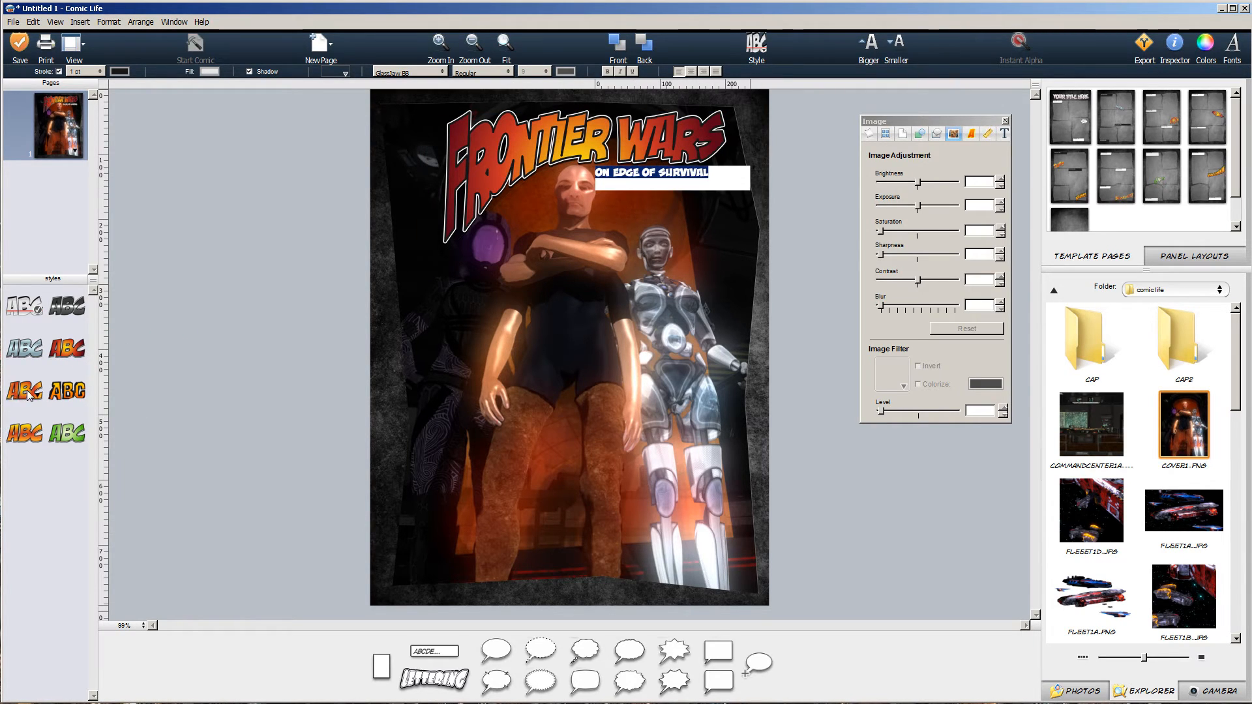
left_click(242, 323)
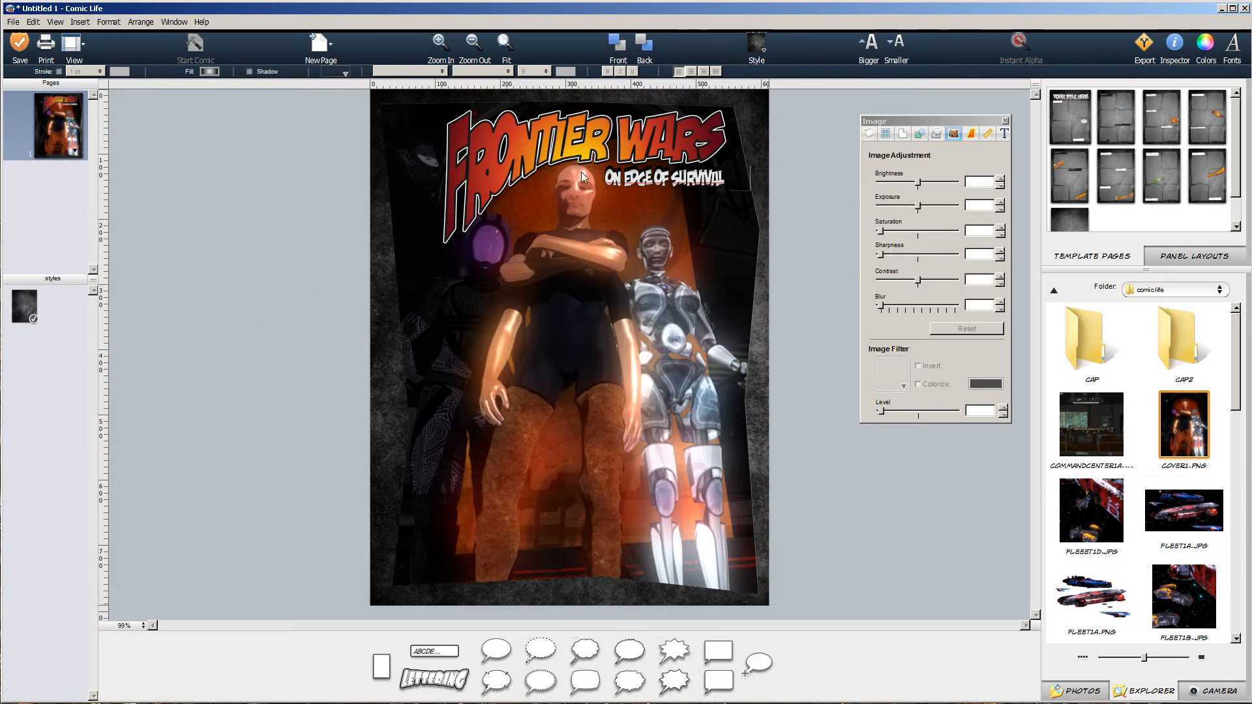
left_click(654, 176)
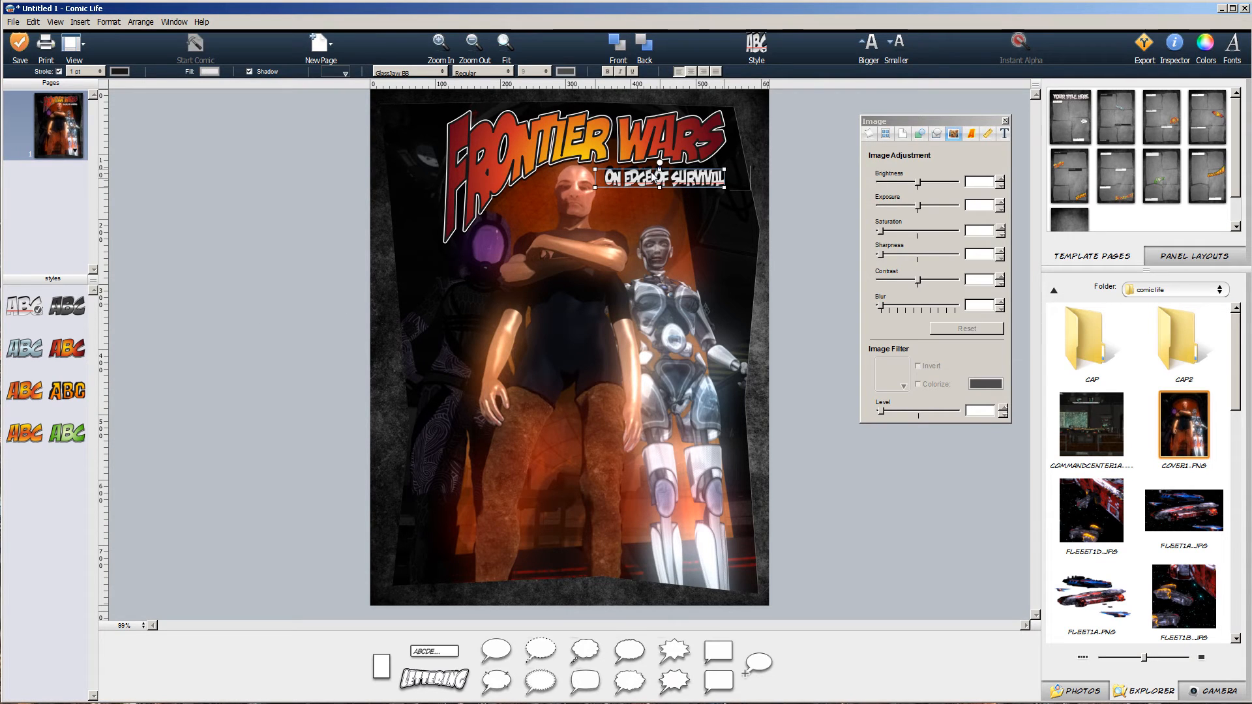
left_click(27, 394)
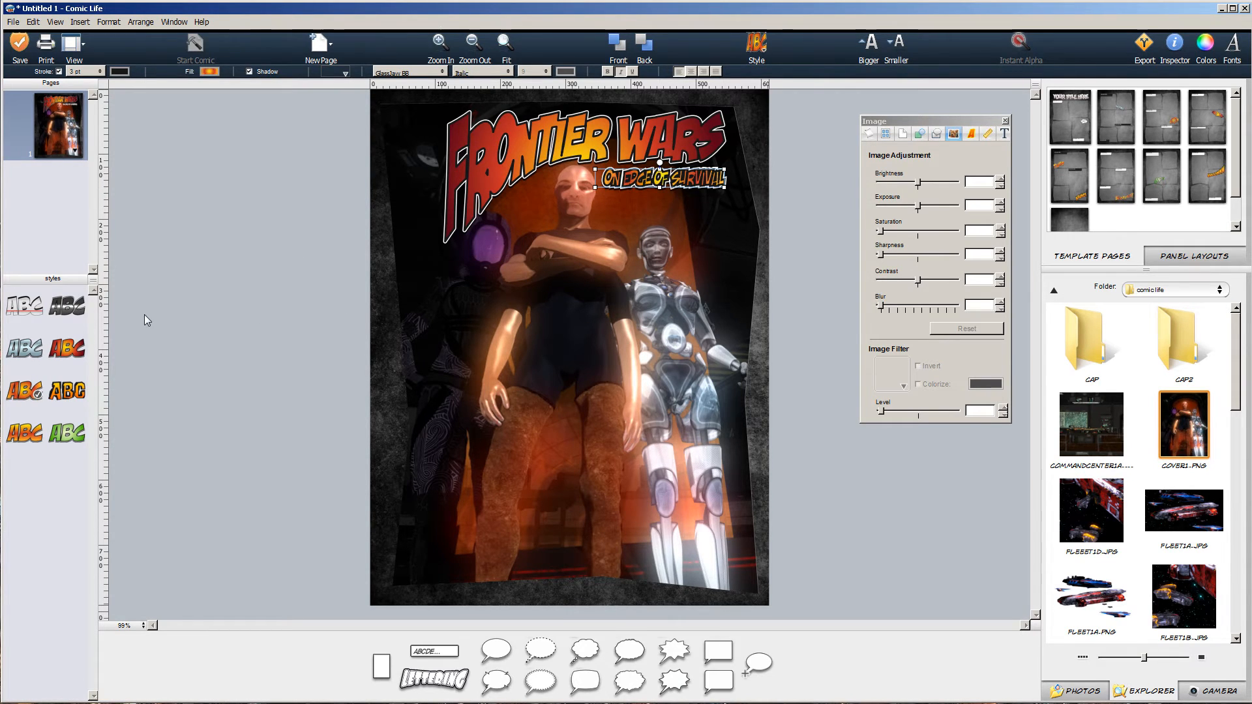
left_click(171, 283)
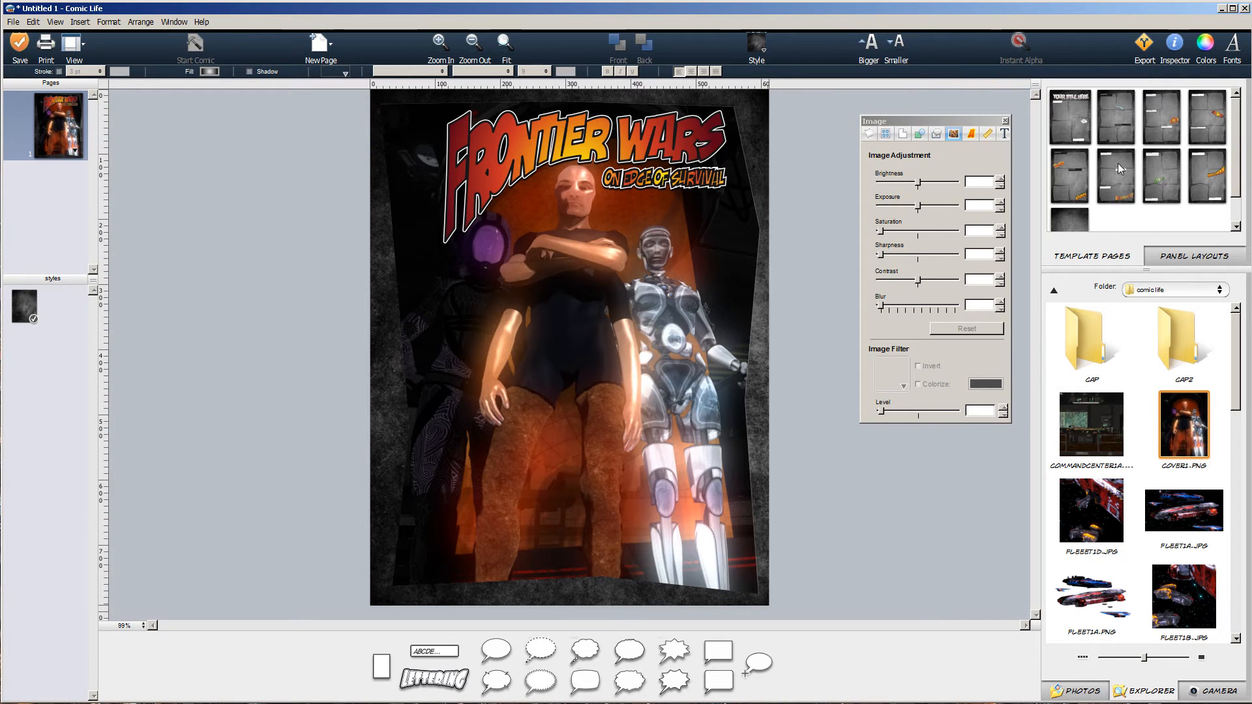
Step: Add a second page from the four-panel template with the BZZZZTTT! lettering and place pic1.png in its top panel
left_click_drag(1117, 161, 800, 322)
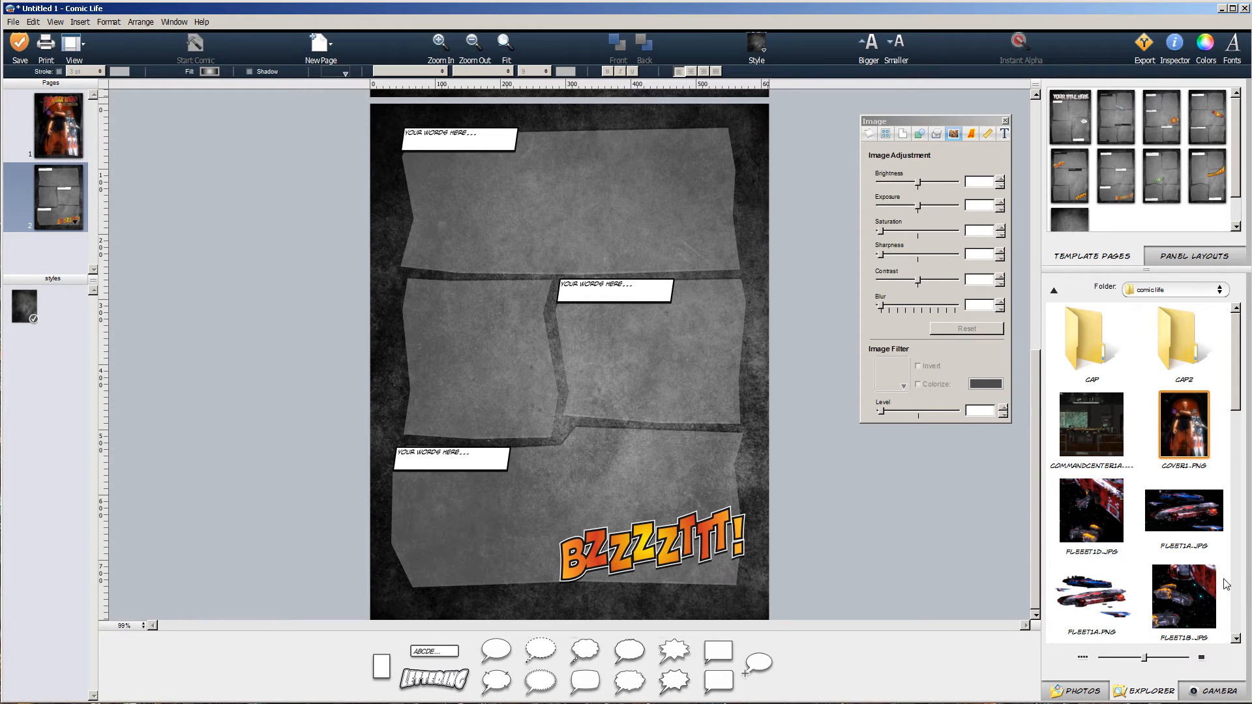
left_click_drag(1240, 384, 1223, 584)
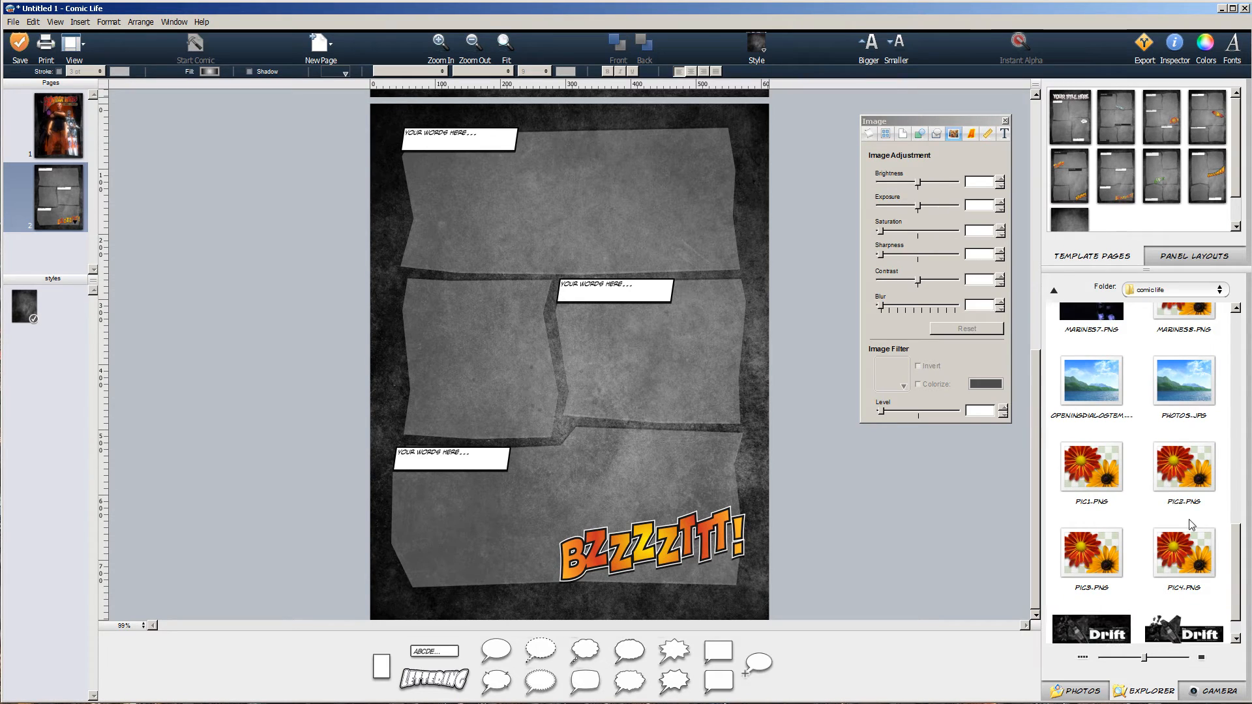
left_click_drag(1239, 564, 1241, 546)
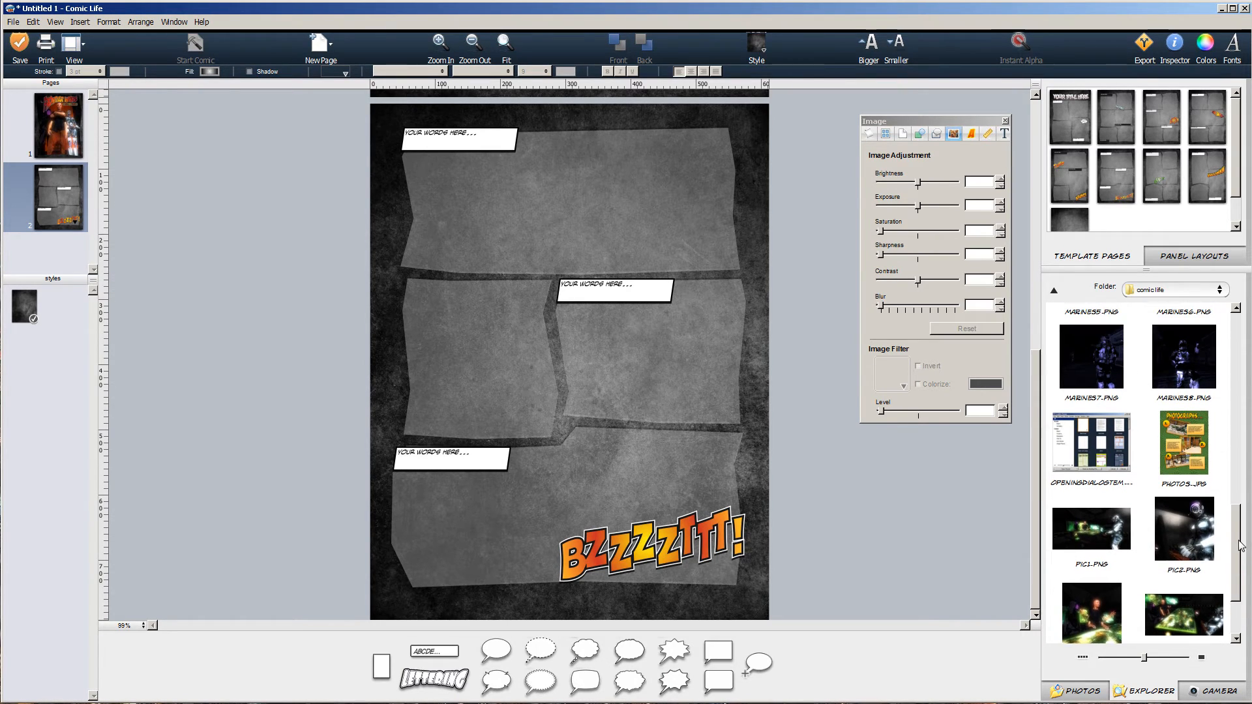
left_click_drag(1092, 529, 580, 222)
left_click_drag(634, 319, 634, 318)
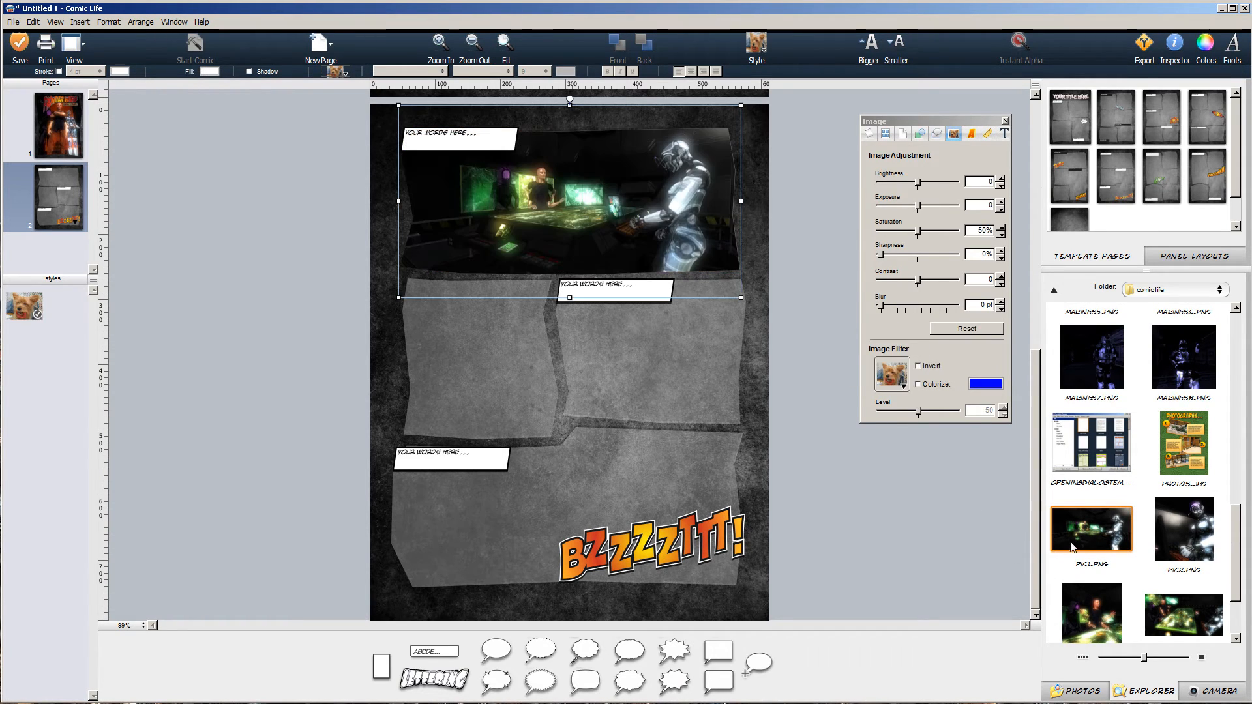
Step: Place pic2.png in the middle-left panel and pic3.png in the middle-right panel of page 2
left_click(1177, 528)
left_click_drag(1184, 530, 489, 368)
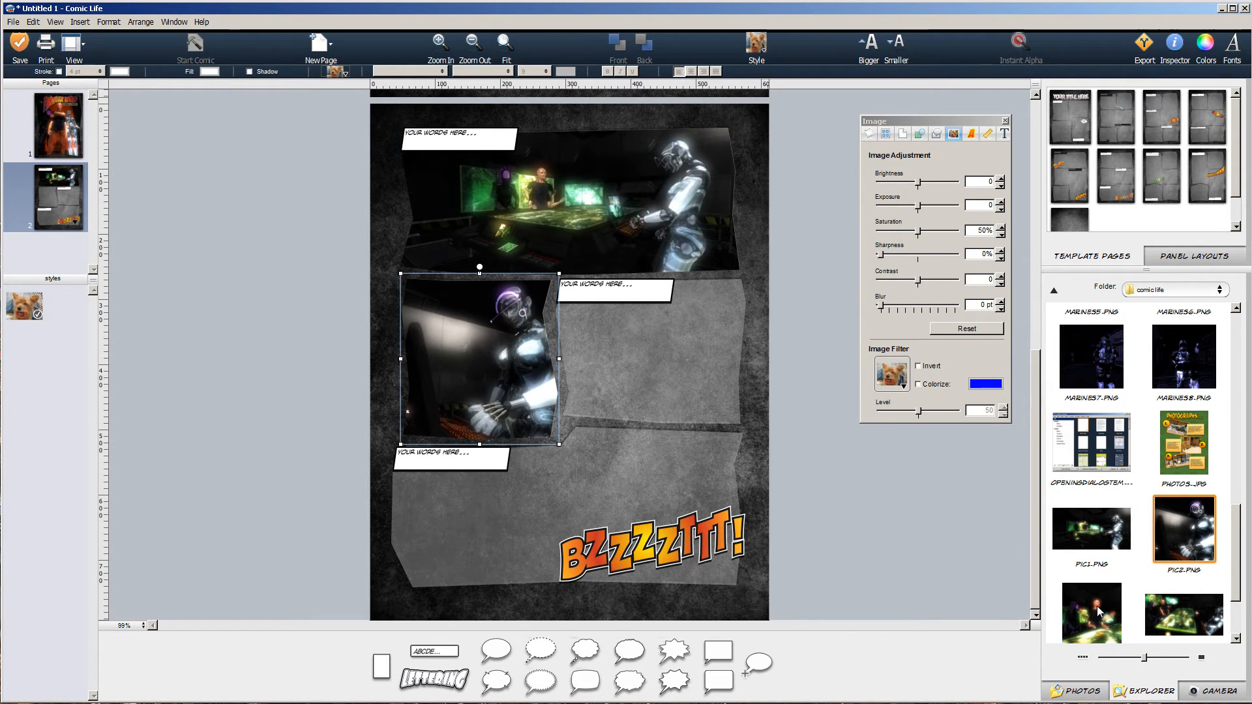
scroll(1100, 611, "down", 1)
left_click_drag(1083, 594, 661, 360)
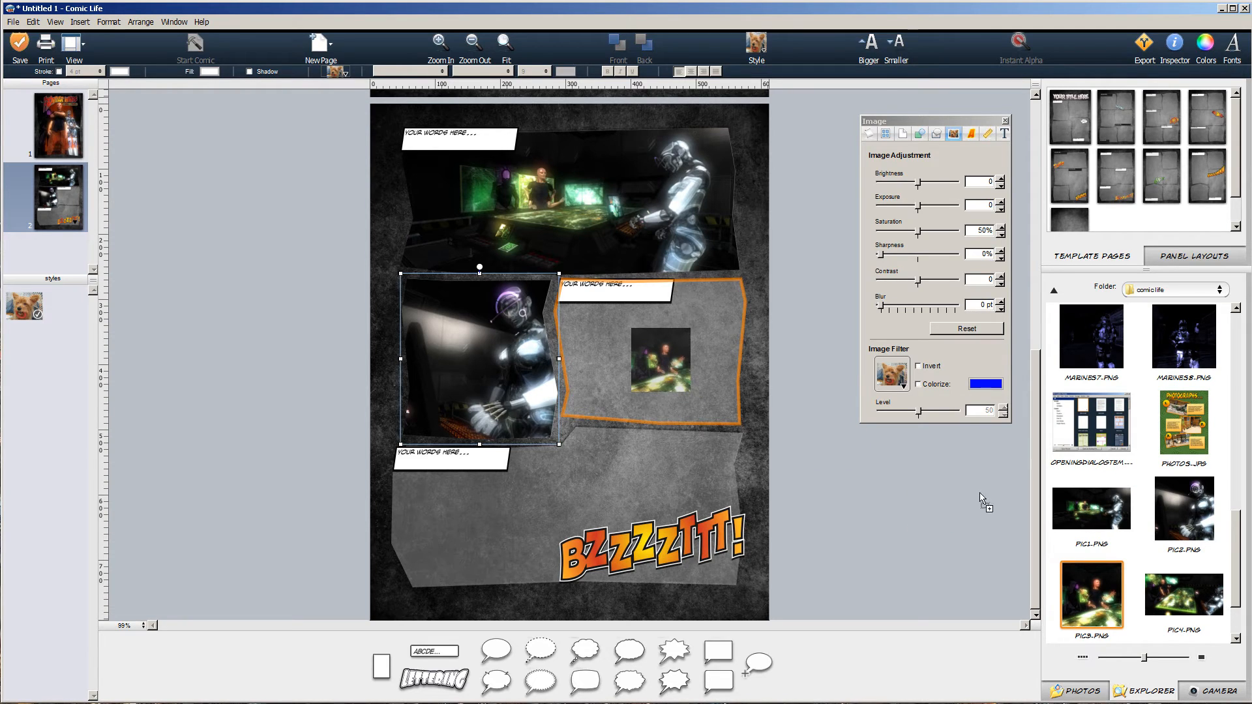
left_click(1181, 261)
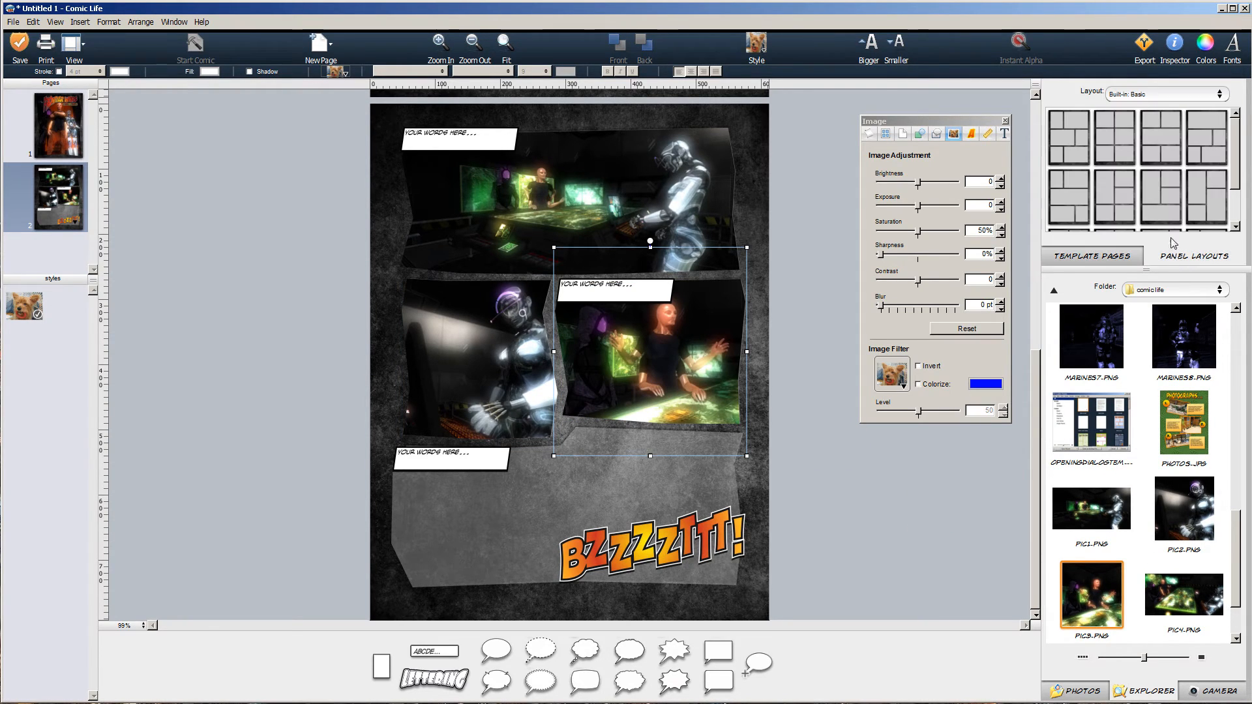
left_click(1219, 94)
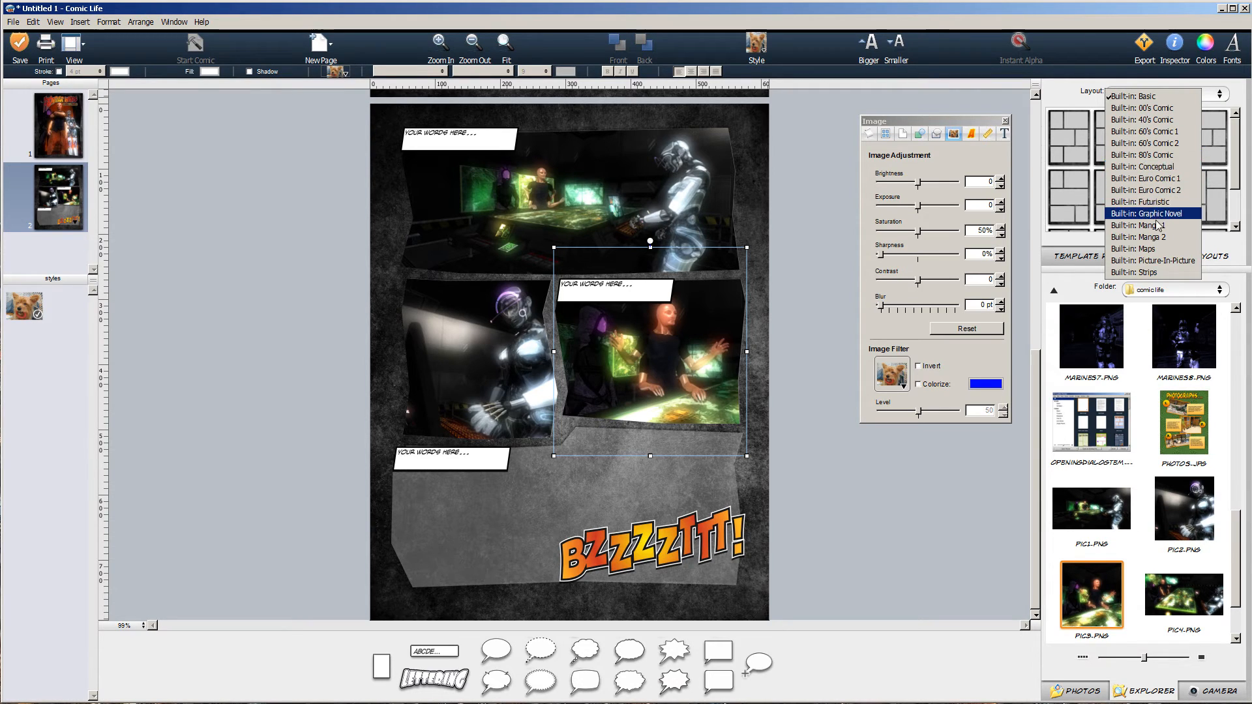
left_click(904, 521)
left_click(1129, 261)
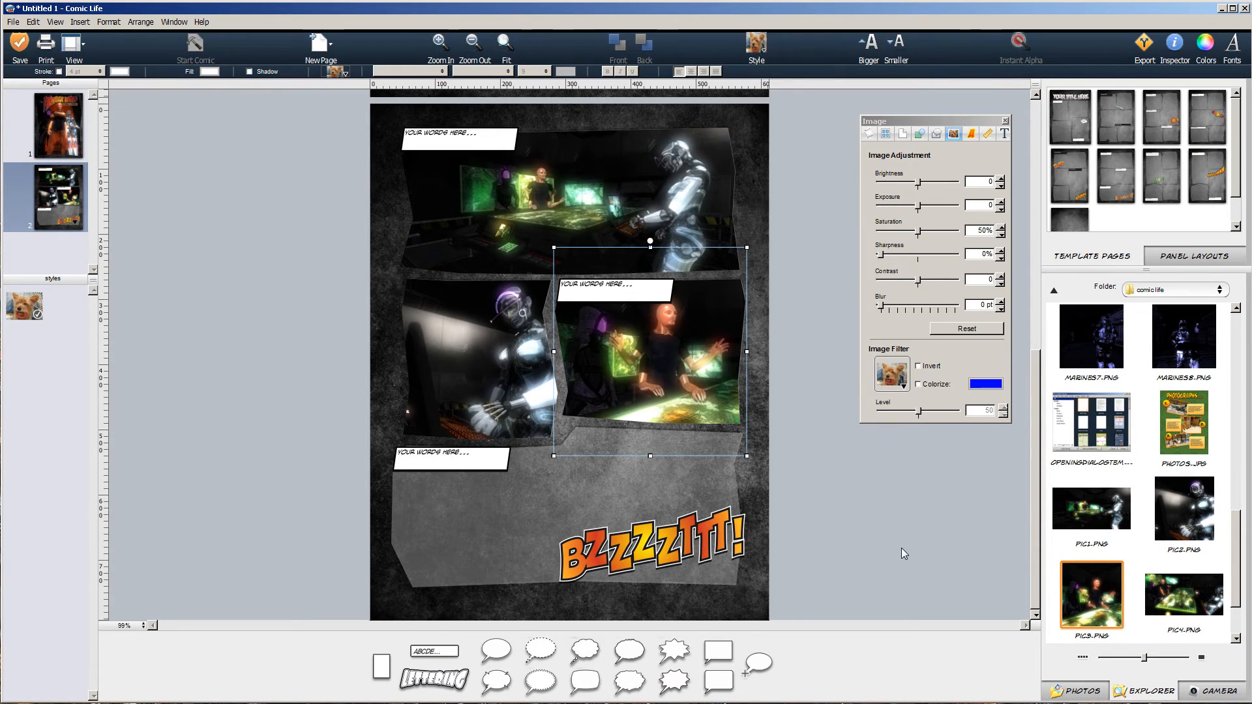
Step: Place pic4.png in the bottom panel of page 2 and delete the BZZZZTTT! lettering
left_click(1182, 602)
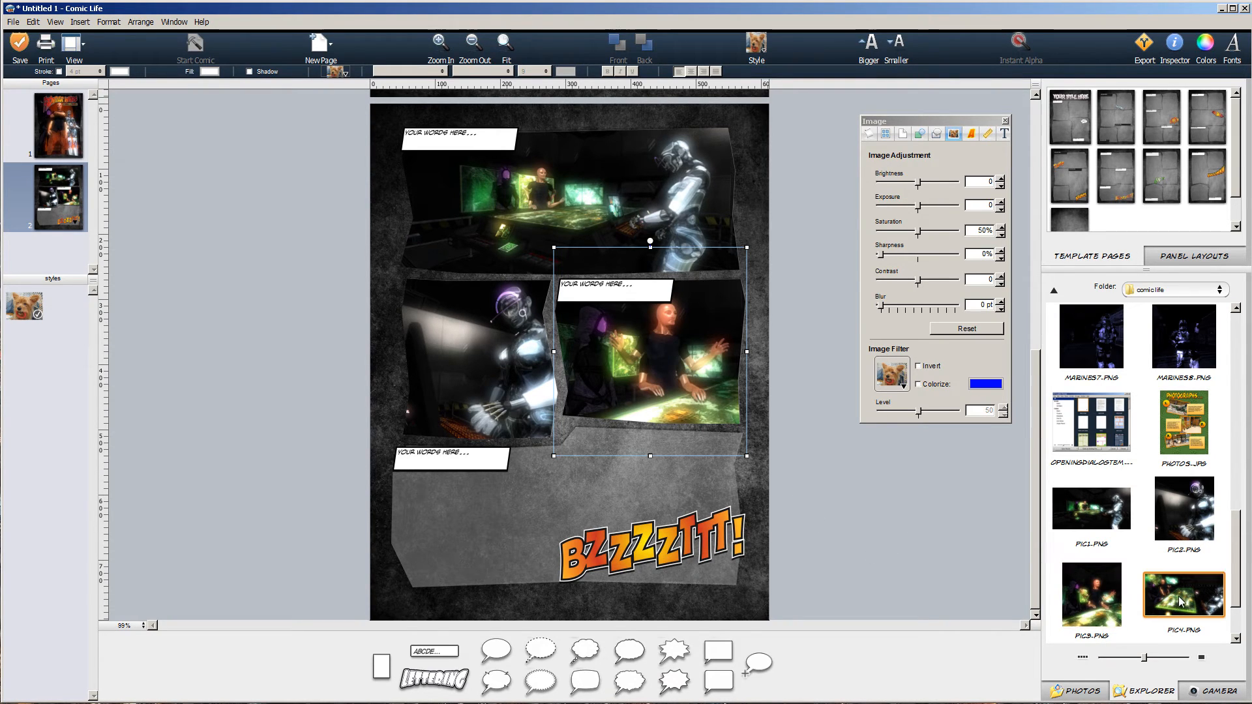
left_click_drag(1179, 598, 591, 512)
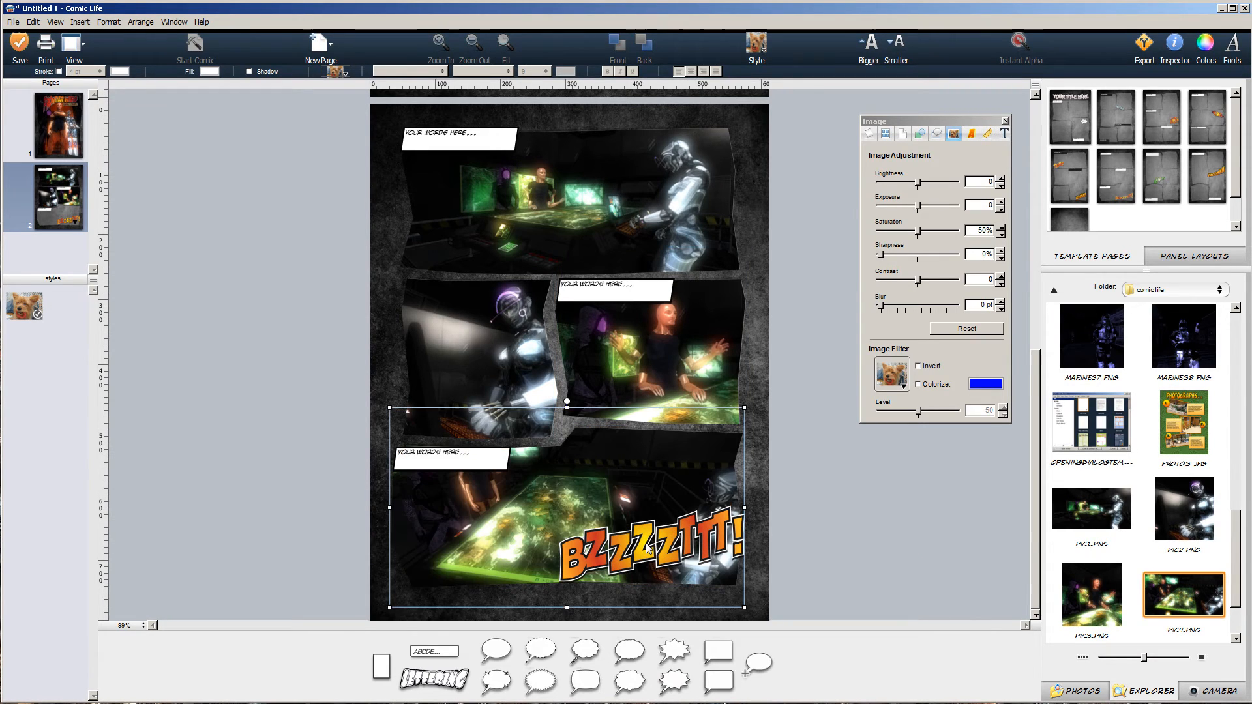
left_click(648, 549)
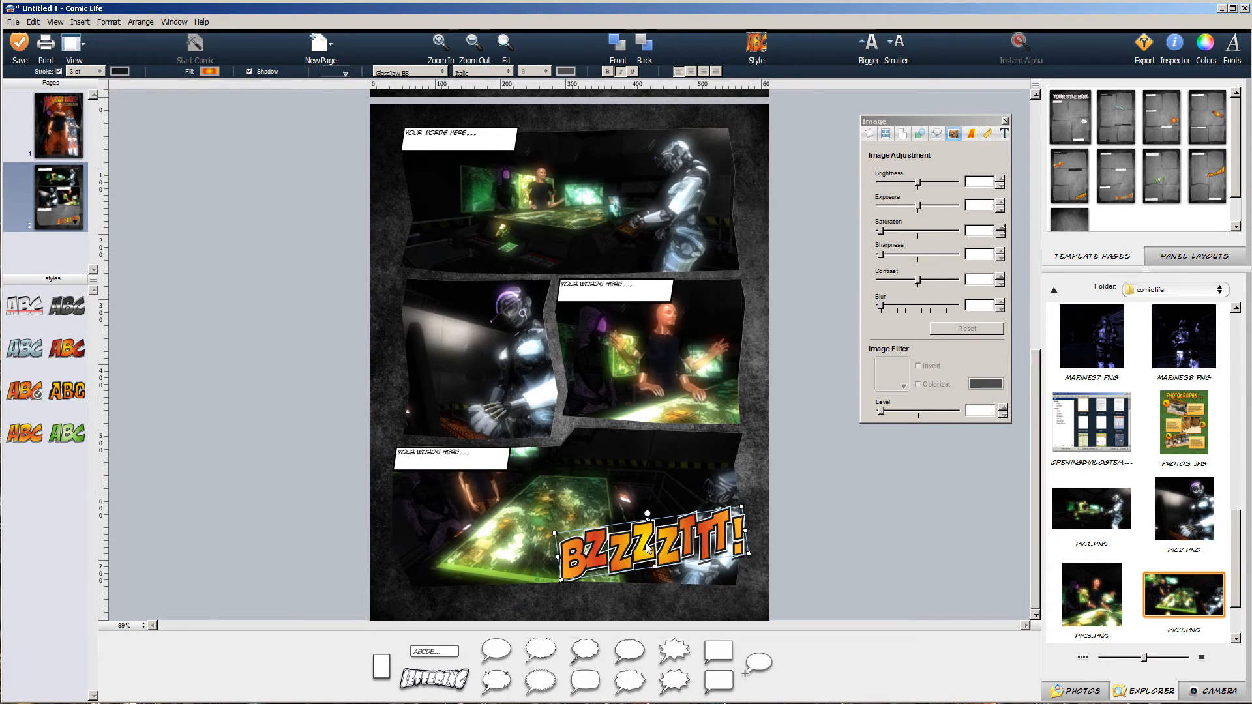
key("Delete")
Step: Delete the three YOUR WORDS HERE caption boxes from page 2
left_click(509, 458)
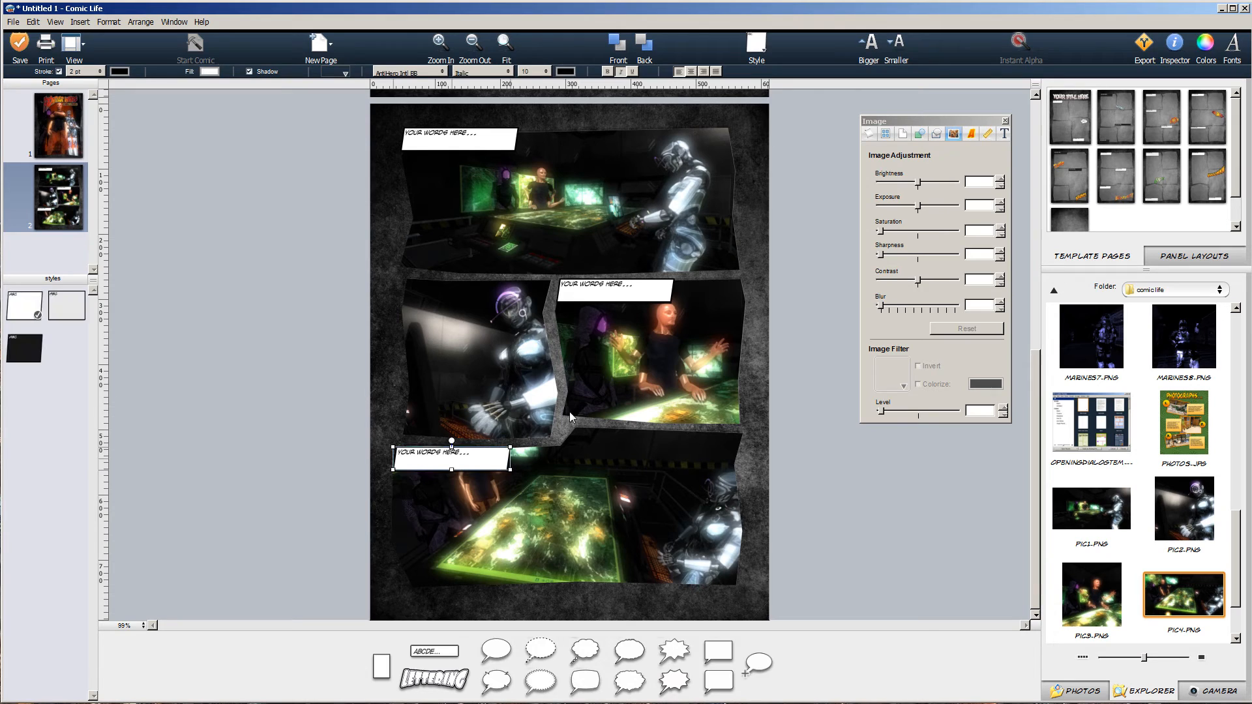
key("Delete")
left_click(631, 294)
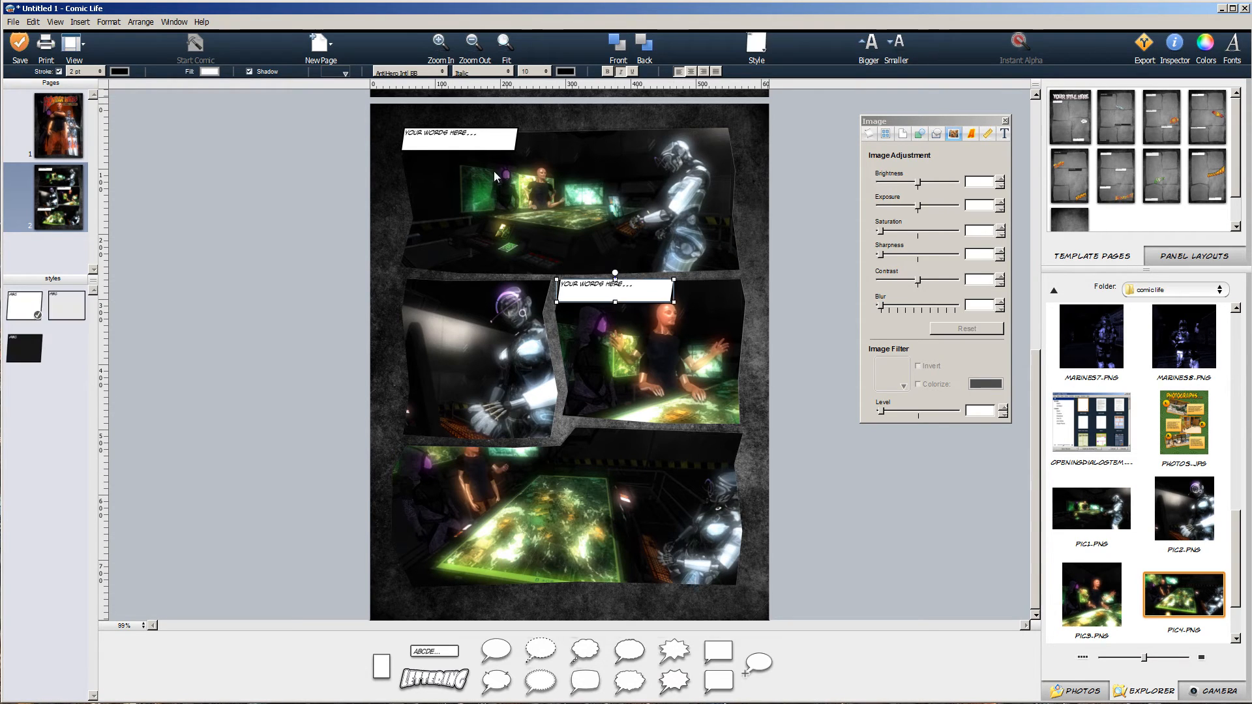
key("Delete")
left_click(498, 146)
key("Delete")
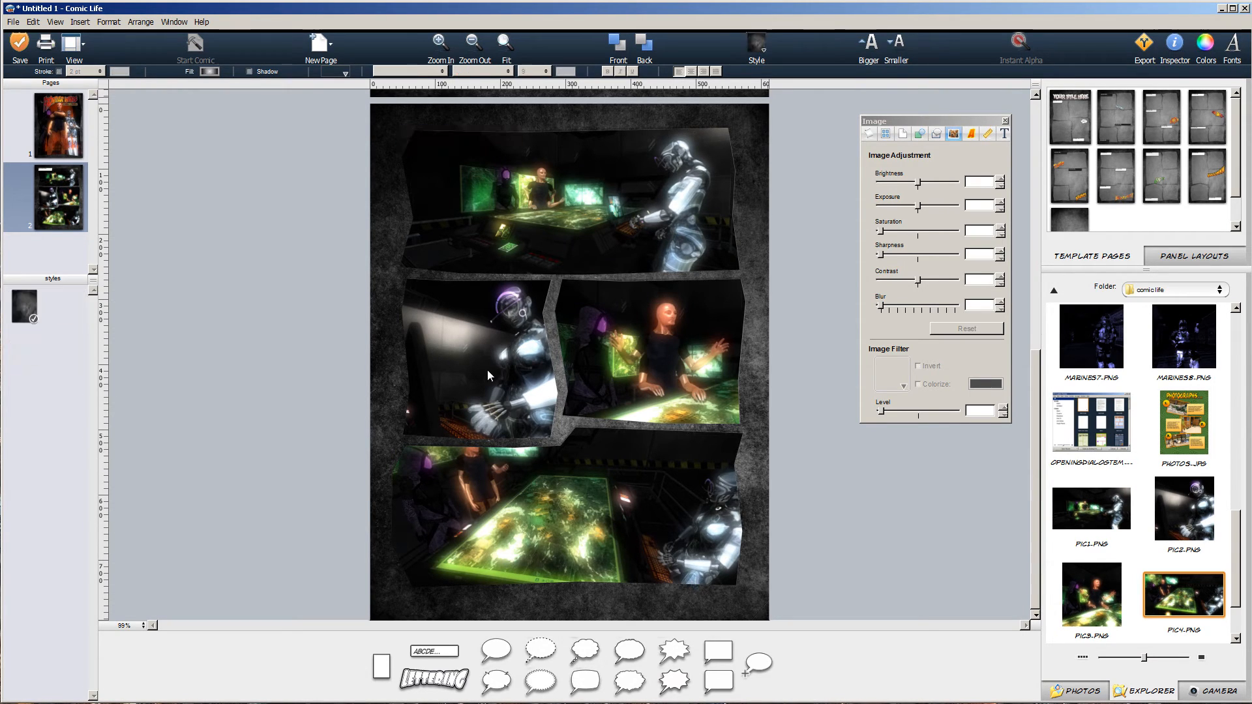
Step: Enlarge the image in the middle-left panel, reposition it so the armoured figure's head and torso fill the panel, and deselect it
left_click(487, 369)
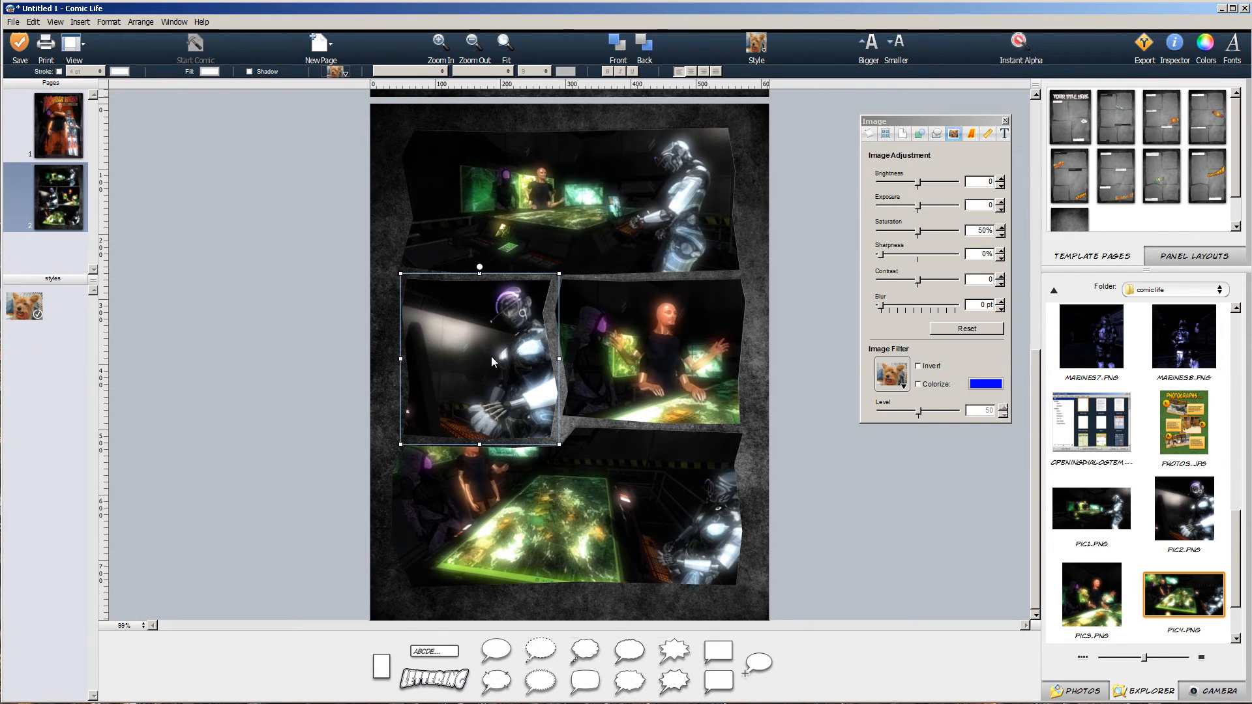
left_click_drag(492, 357, 495, 360)
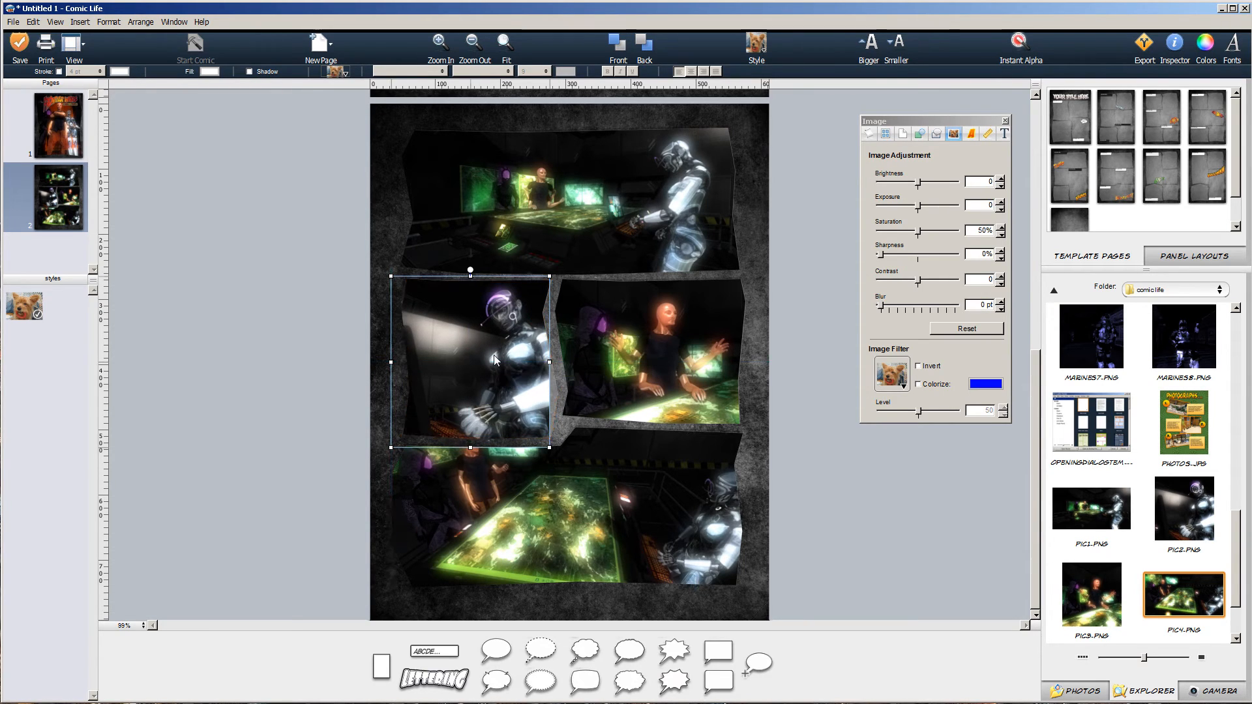
left_click(332, 350)
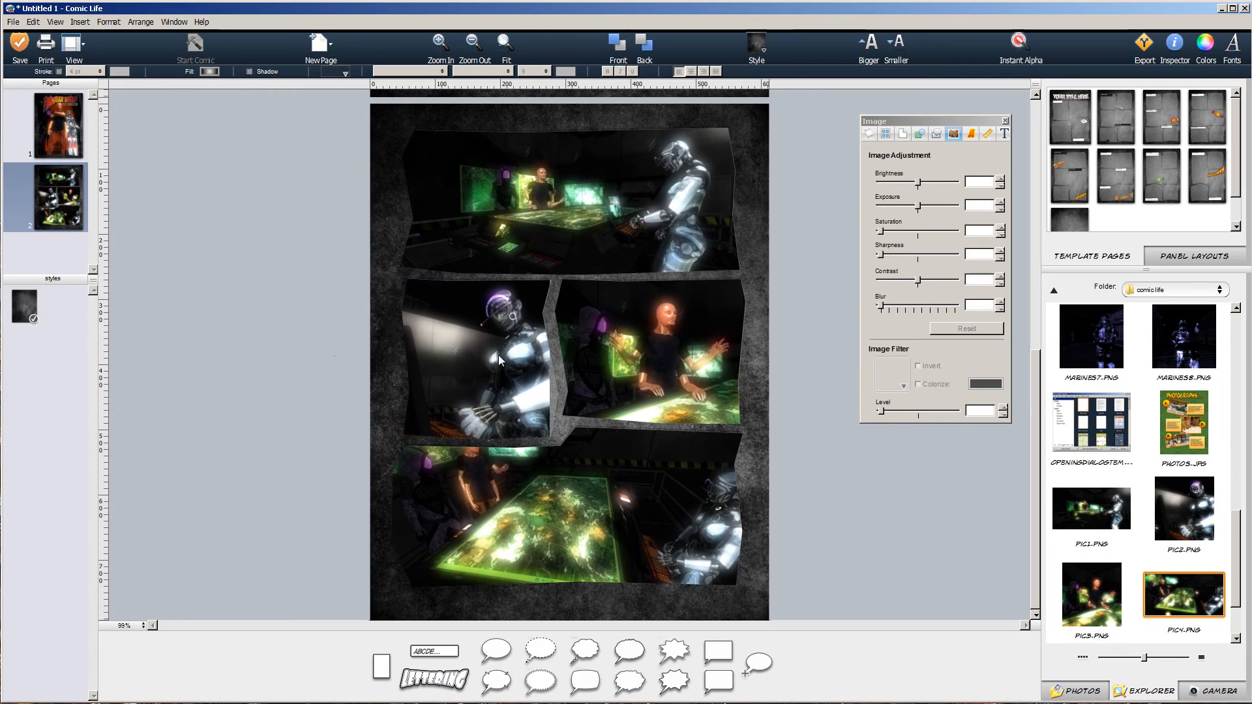
left_click_drag(499, 356, 500, 355)
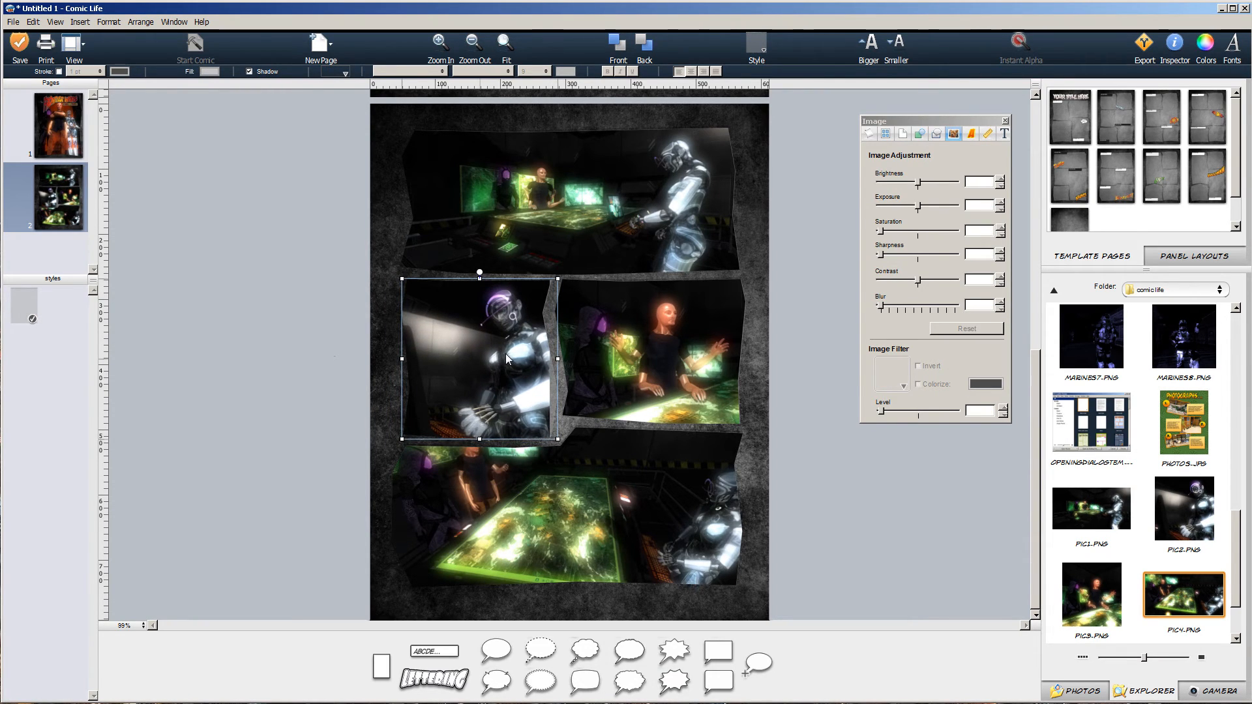
left_click(508, 357)
left_click(508, 358)
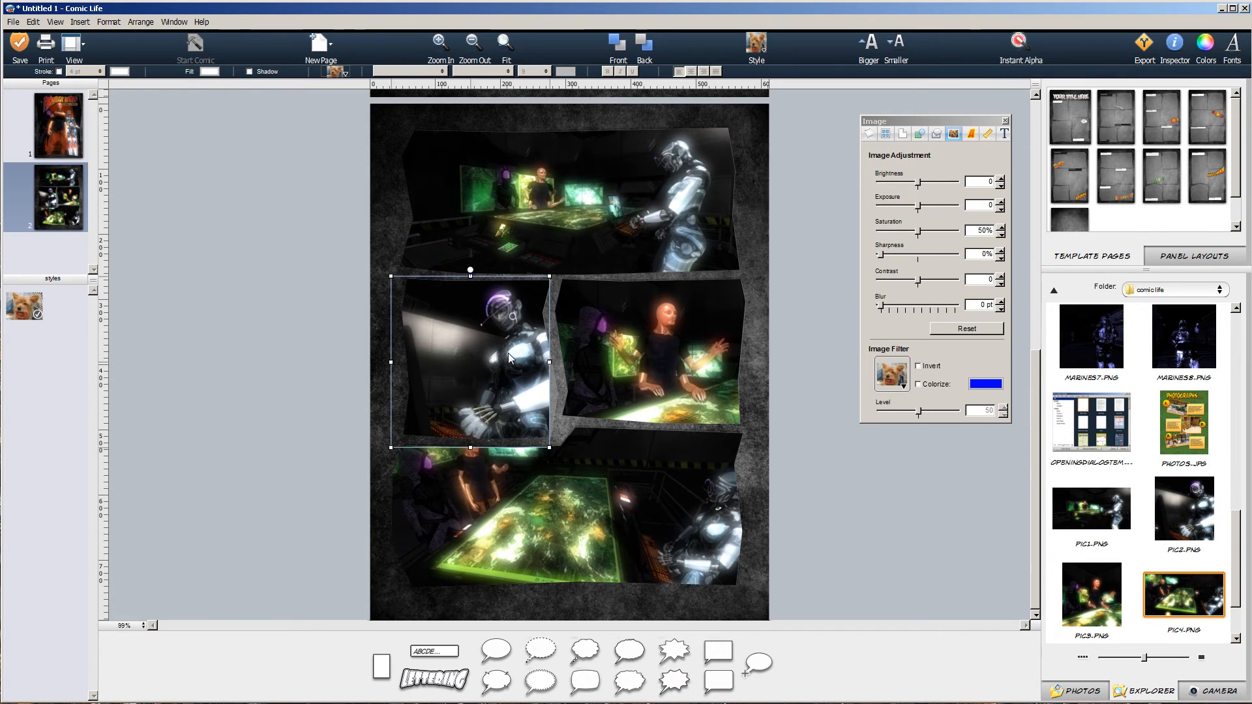
mouse_move(508, 353)
left_mouse_down()
mouse_move(480, 352)
mouse_move(510, 349)
left_mouse_up()
left_click_drag(520, 353, 471, 332)
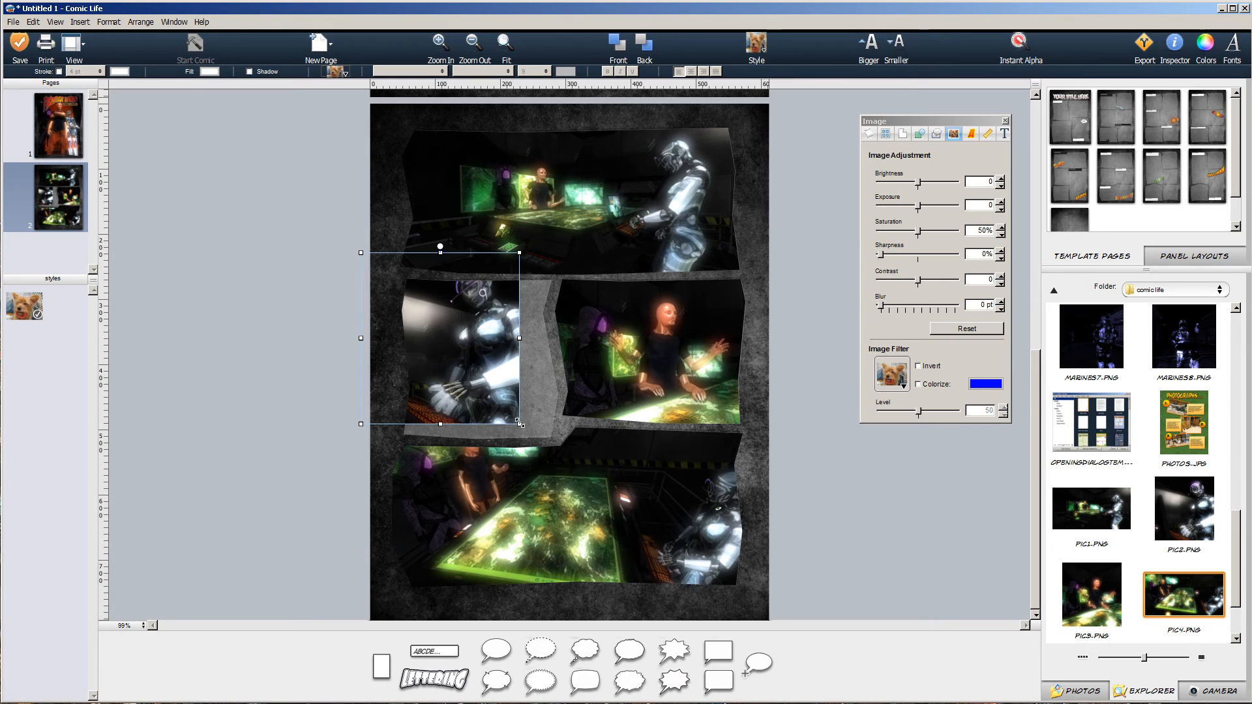
left_click_drag(519, 424, 594, 486)
left_click_drag(519, 346, 498, 362)
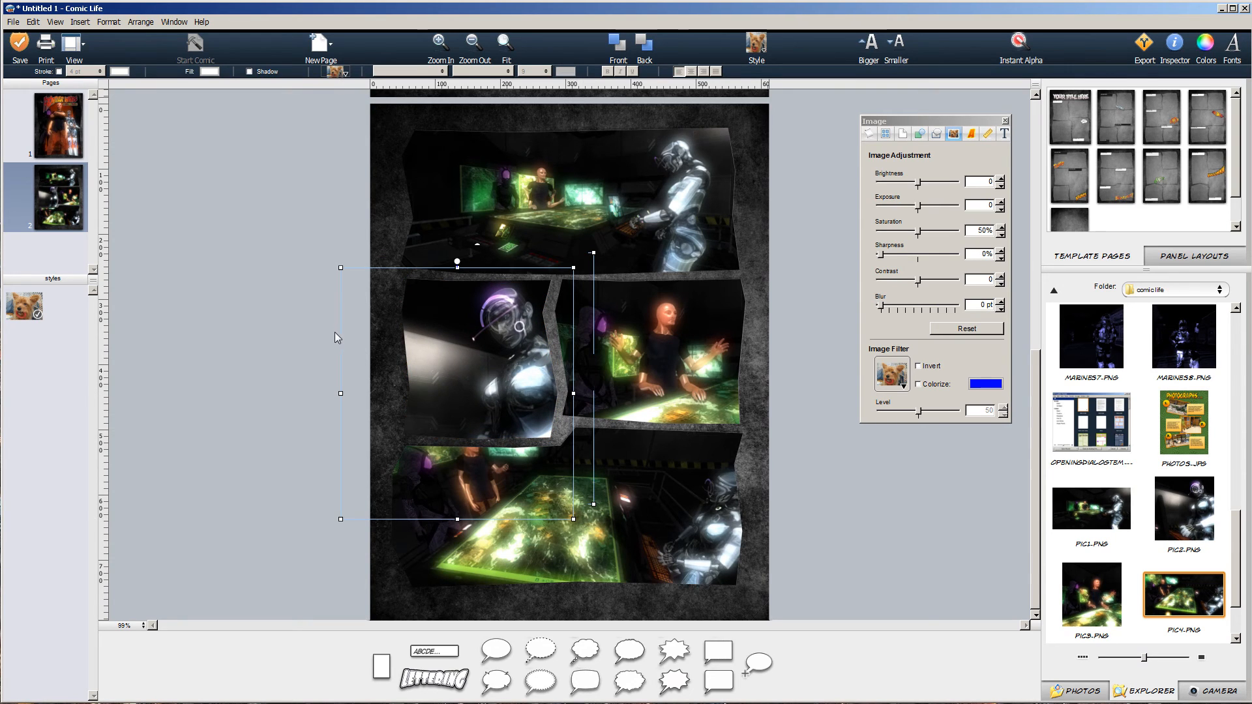
left_click(776, 519)
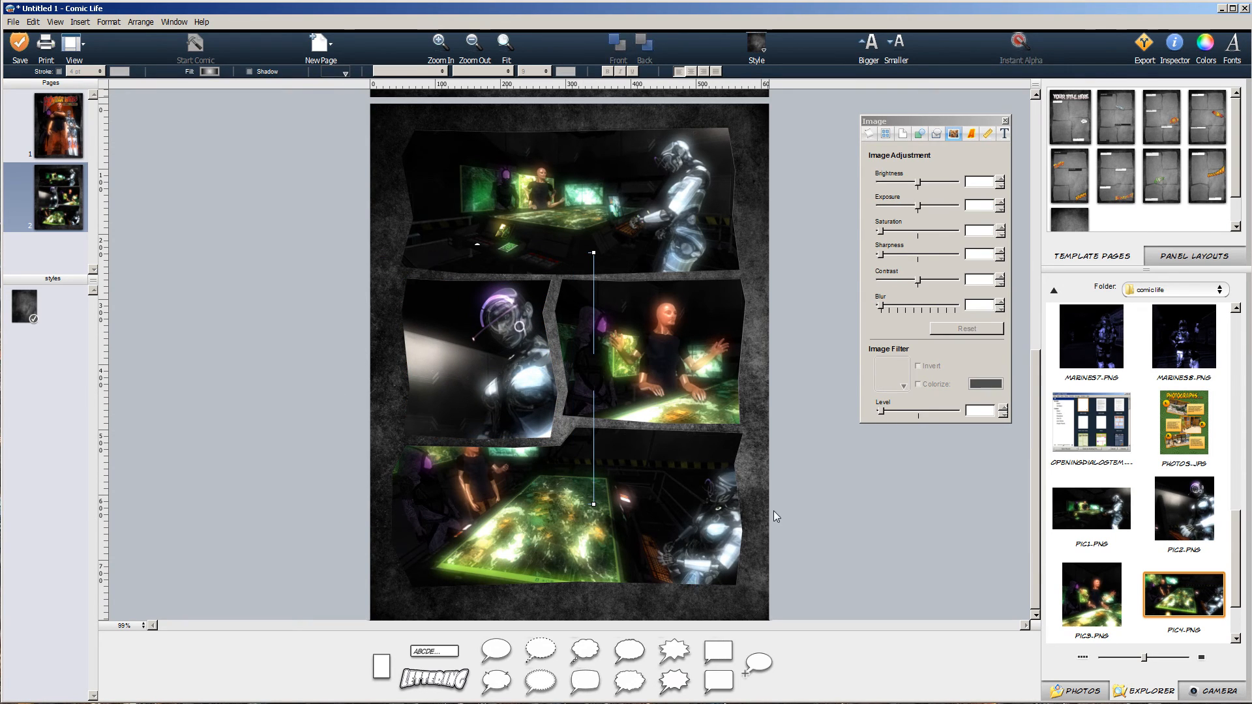
Step: Add an oval speech balloon with raised Variety to the top panel, its tail pointing at the figure standing behind the table
left_click(498, 651)
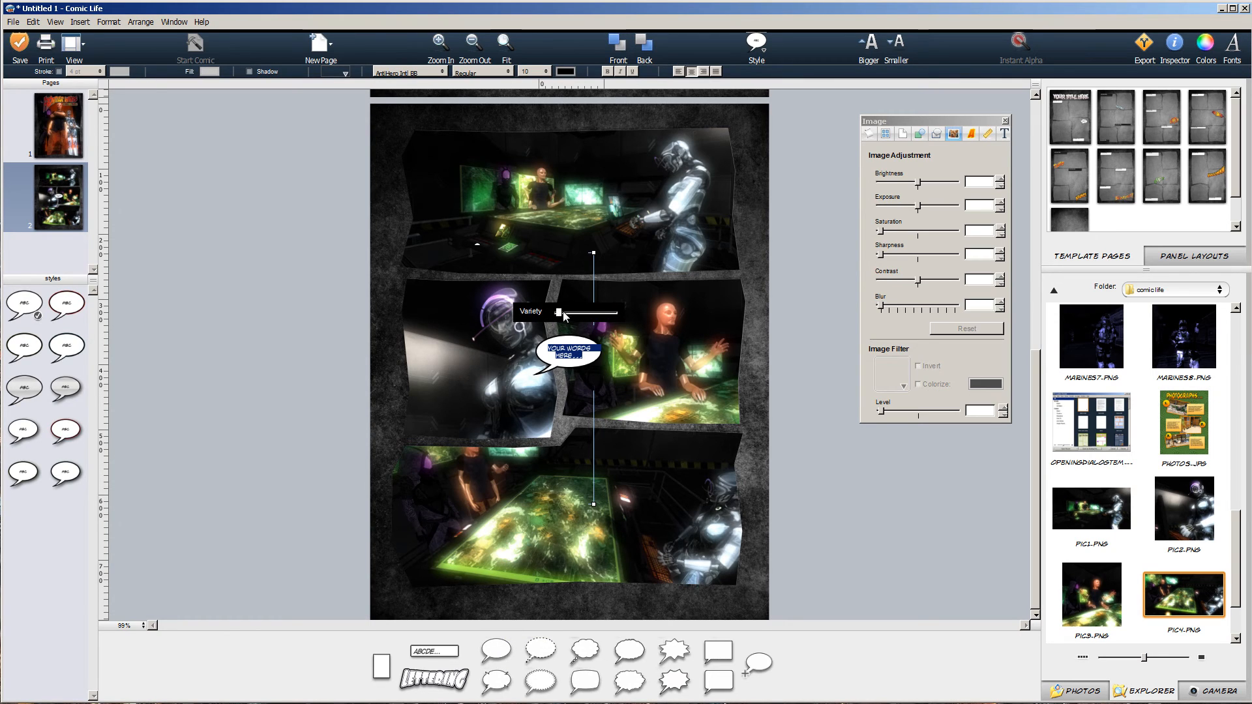
left_click_drag(565, 316, 608, 313)
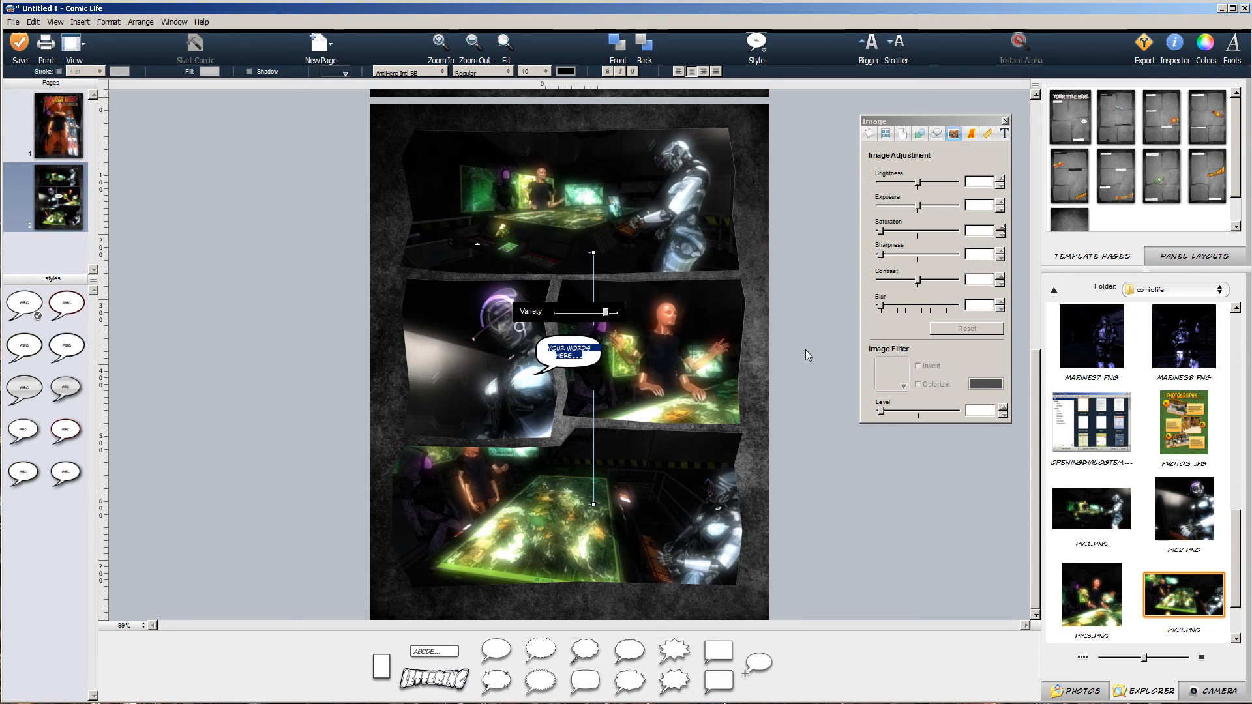
left_click(598, 358)
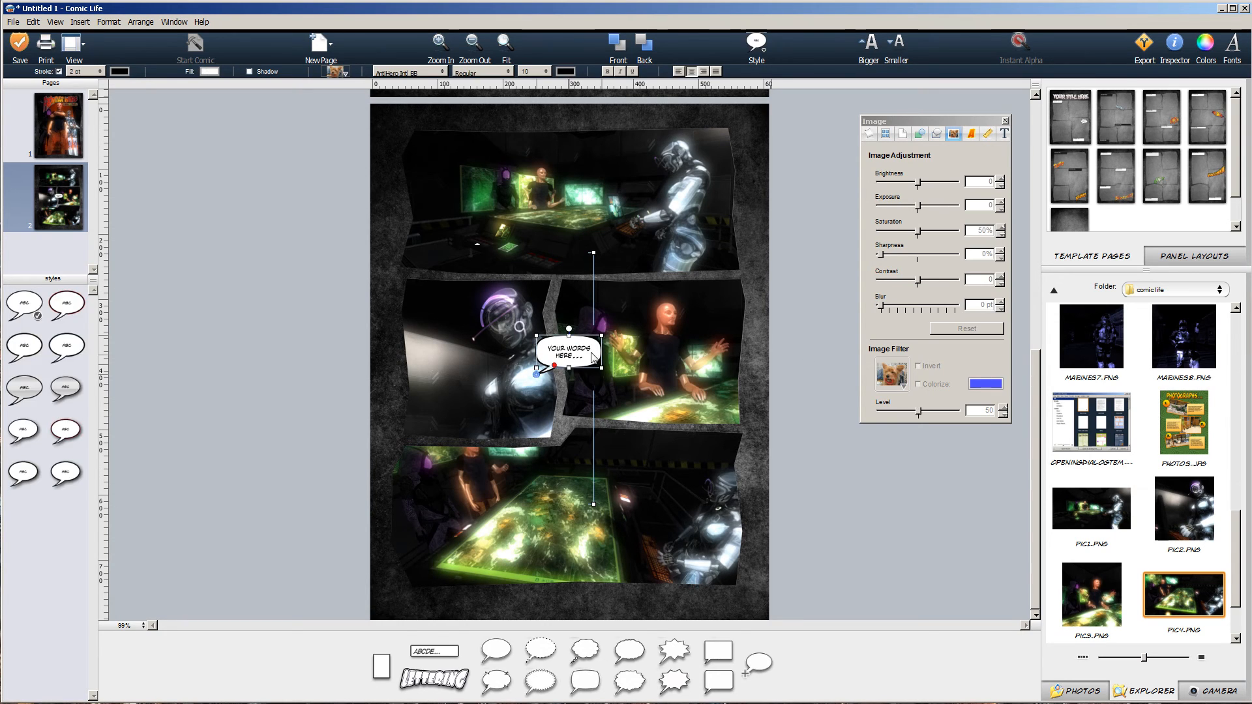
left_click_drag(596, 359, 666, 173)
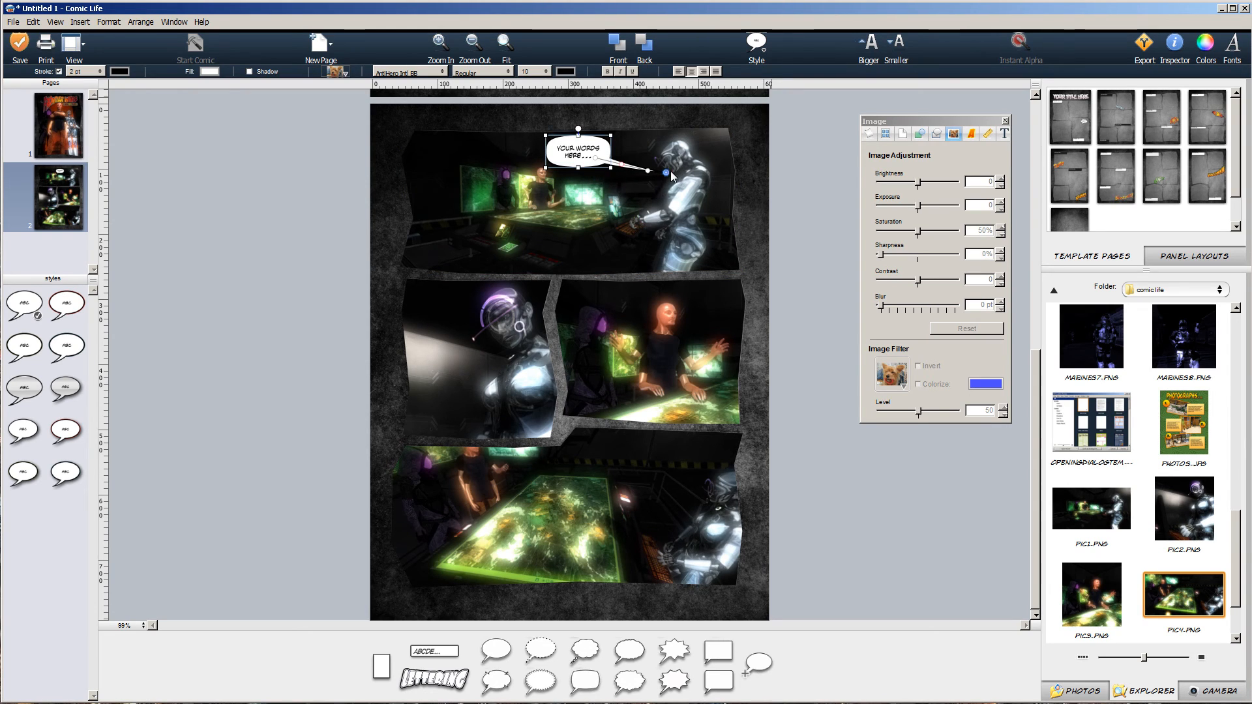
left_click_drag(667, 173, 562, 187)
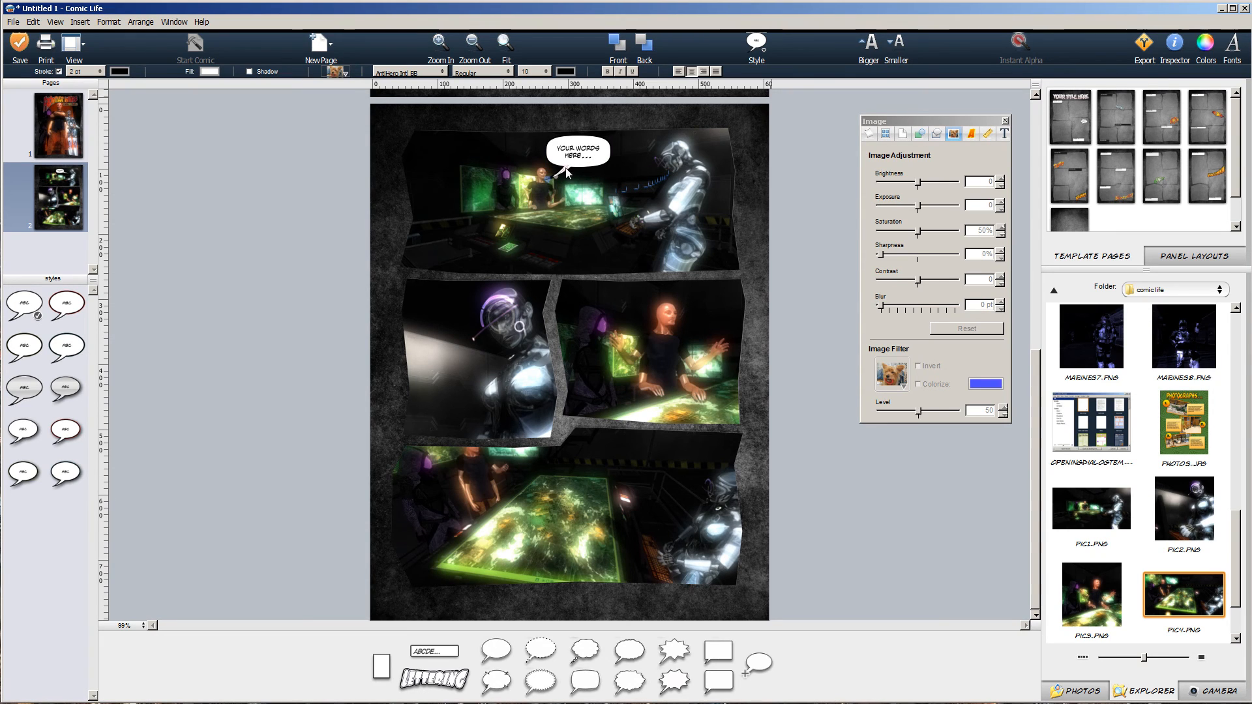
Step: Rotate the top panel's speech balloon slightly, open its placeholder text for editing, and deselect it
left_click(583, 154)
left_click_drag(578, 127, 579, 124)
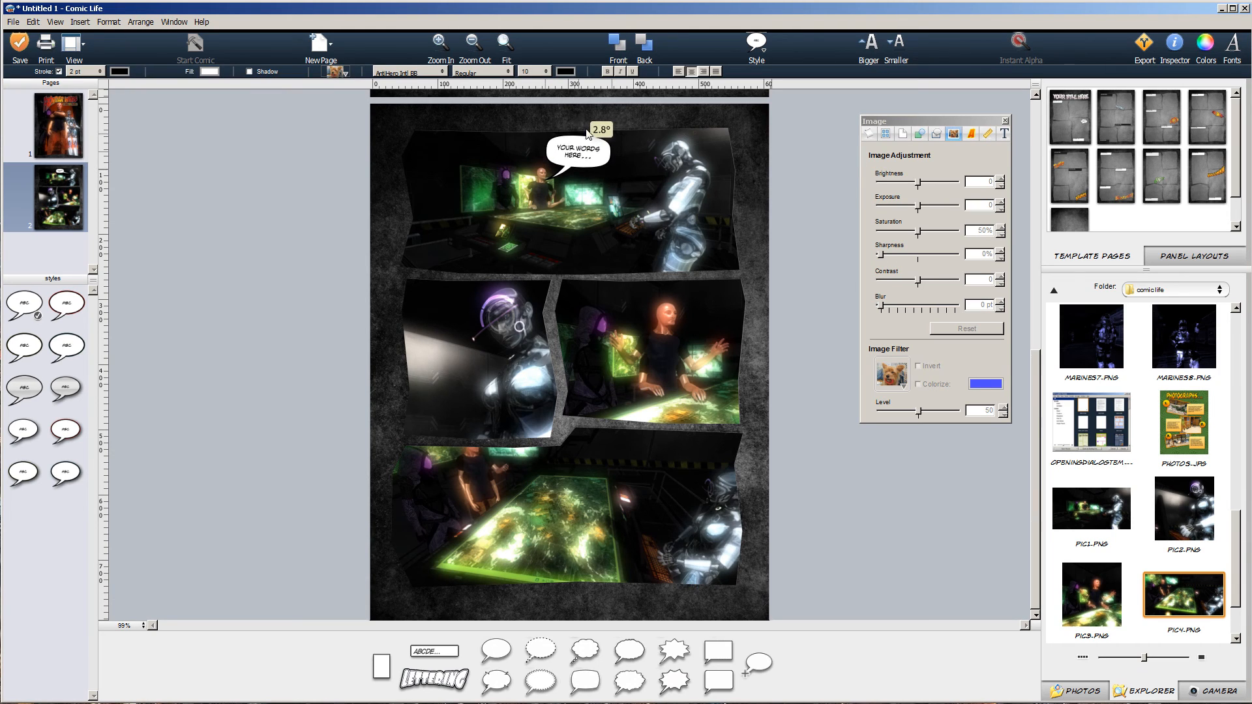
left_click_drag(607, 170, 444, 153)
double_click(594, 155)
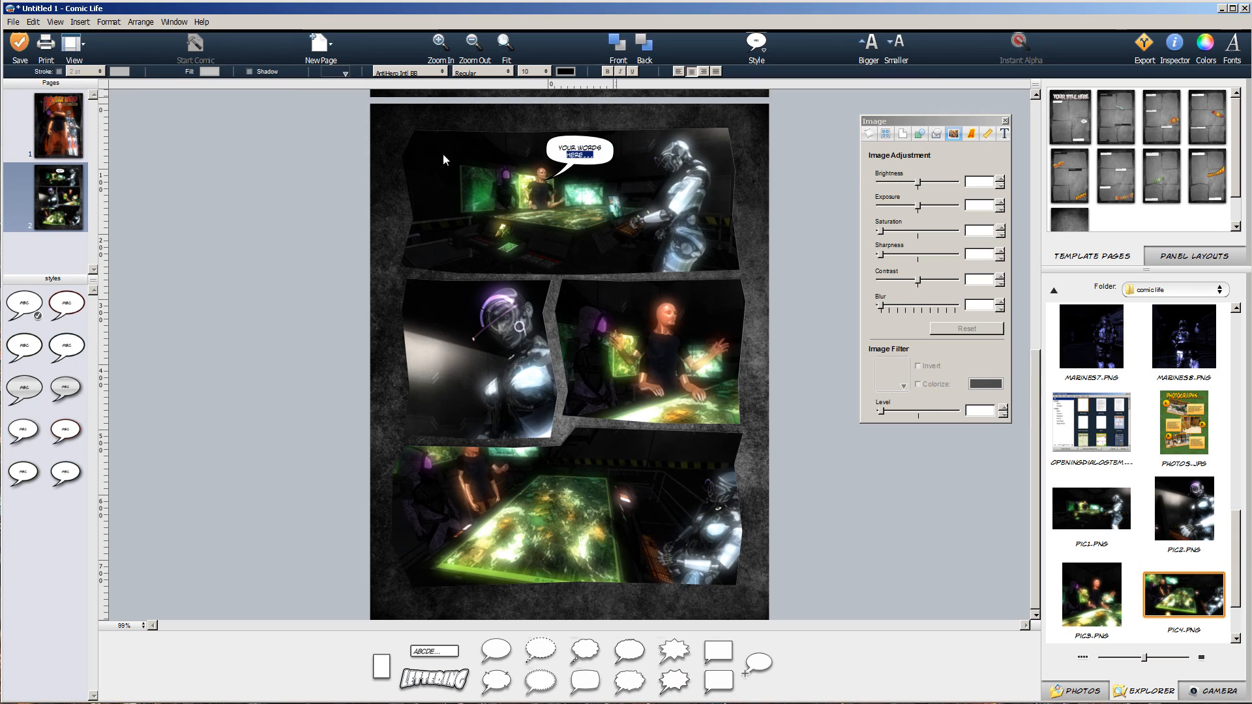
left_click(343, 191)
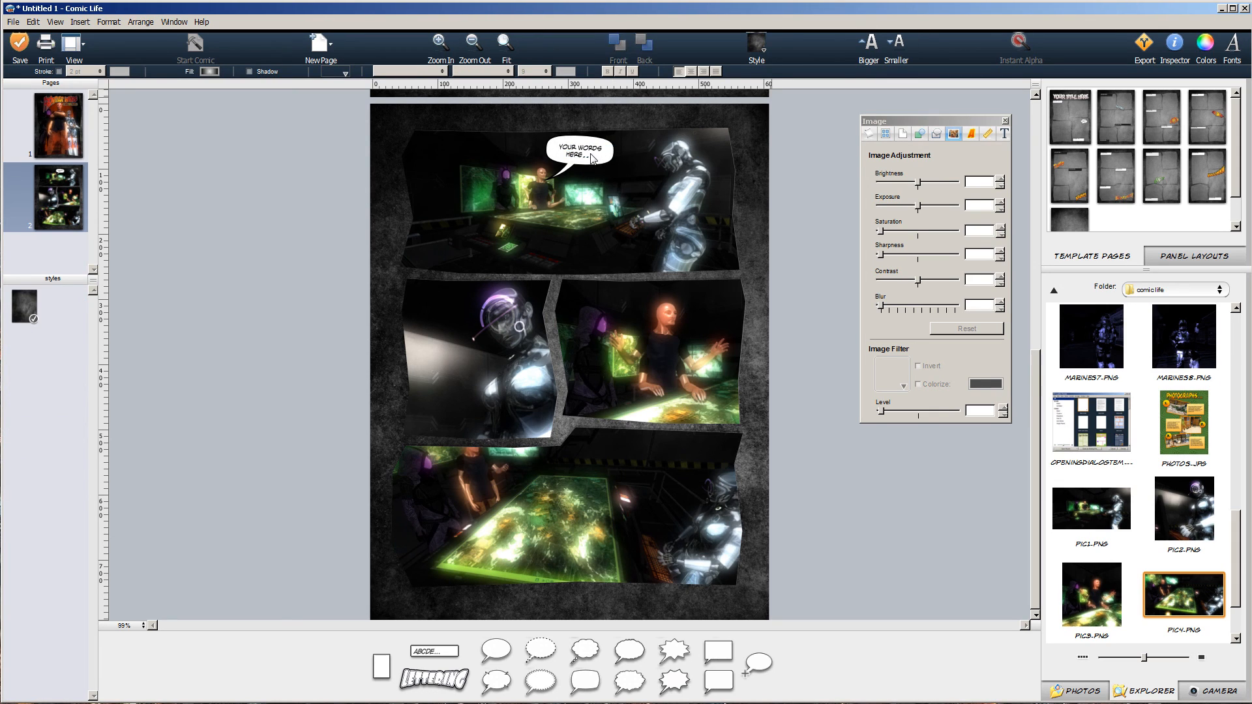